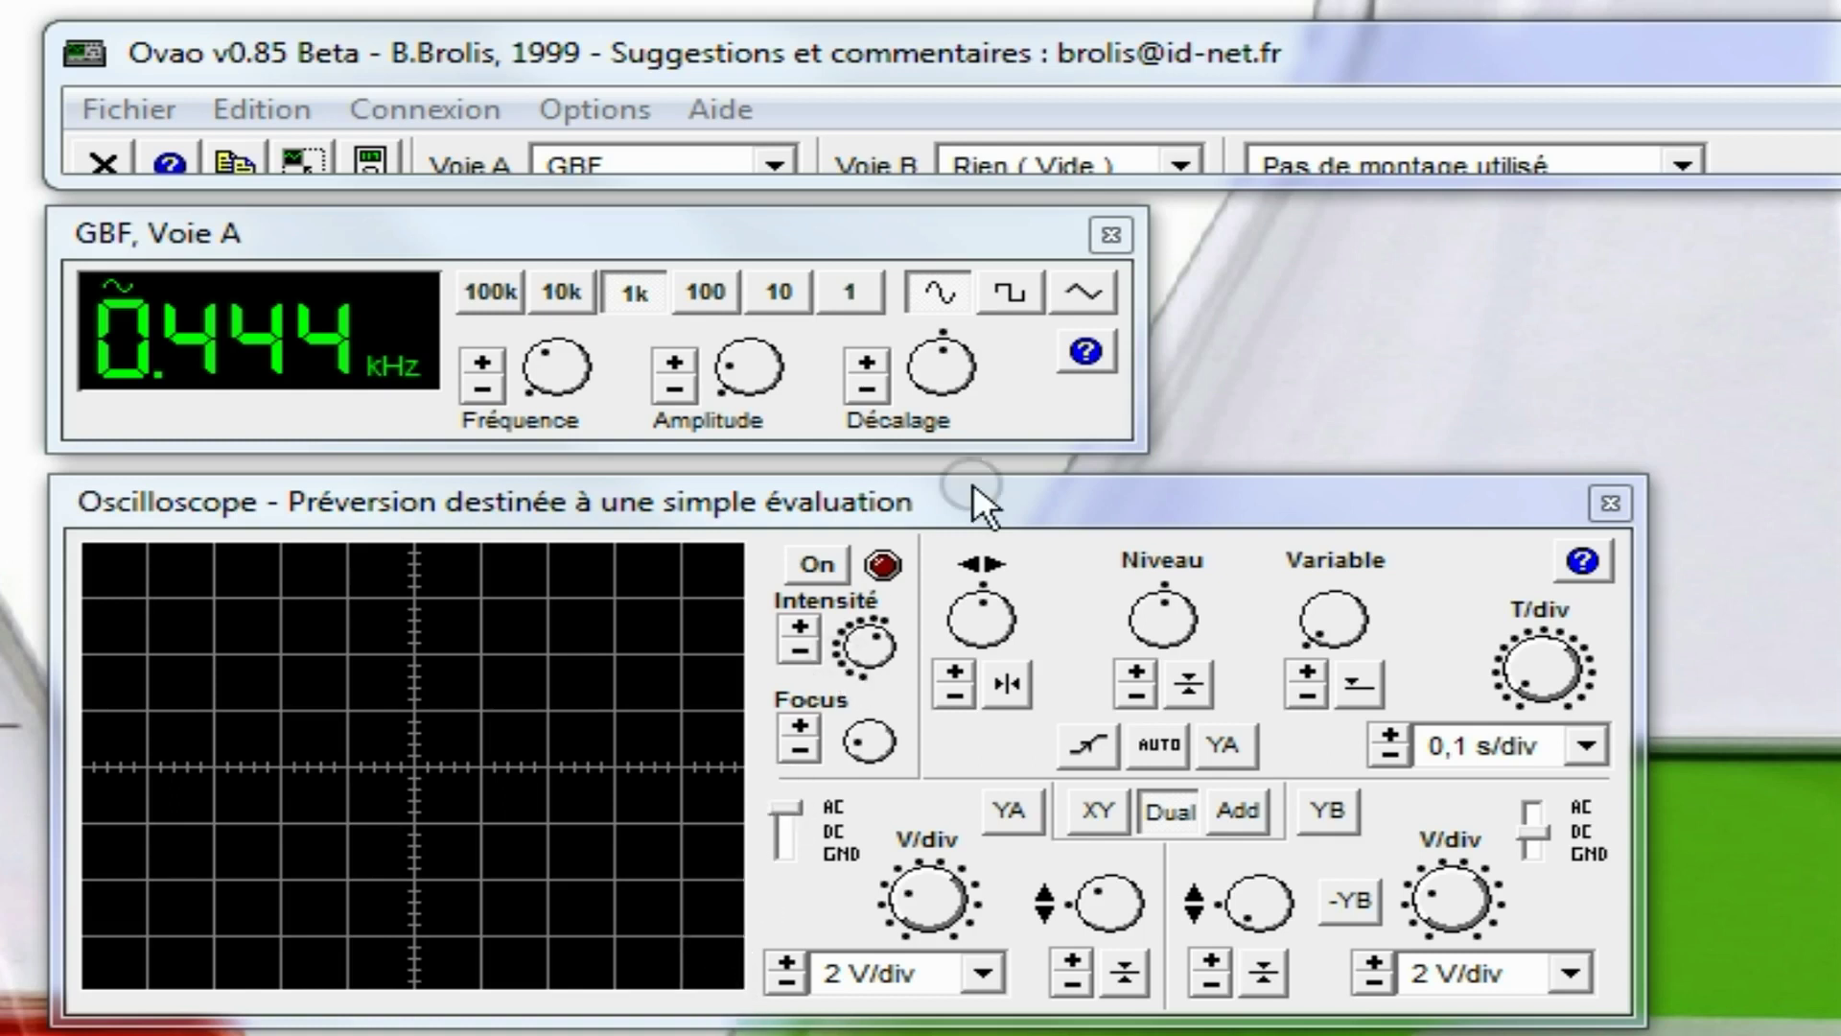
Switch on the oscilloscope and set channel A's source to Rien (Vide)
click(820, 564)
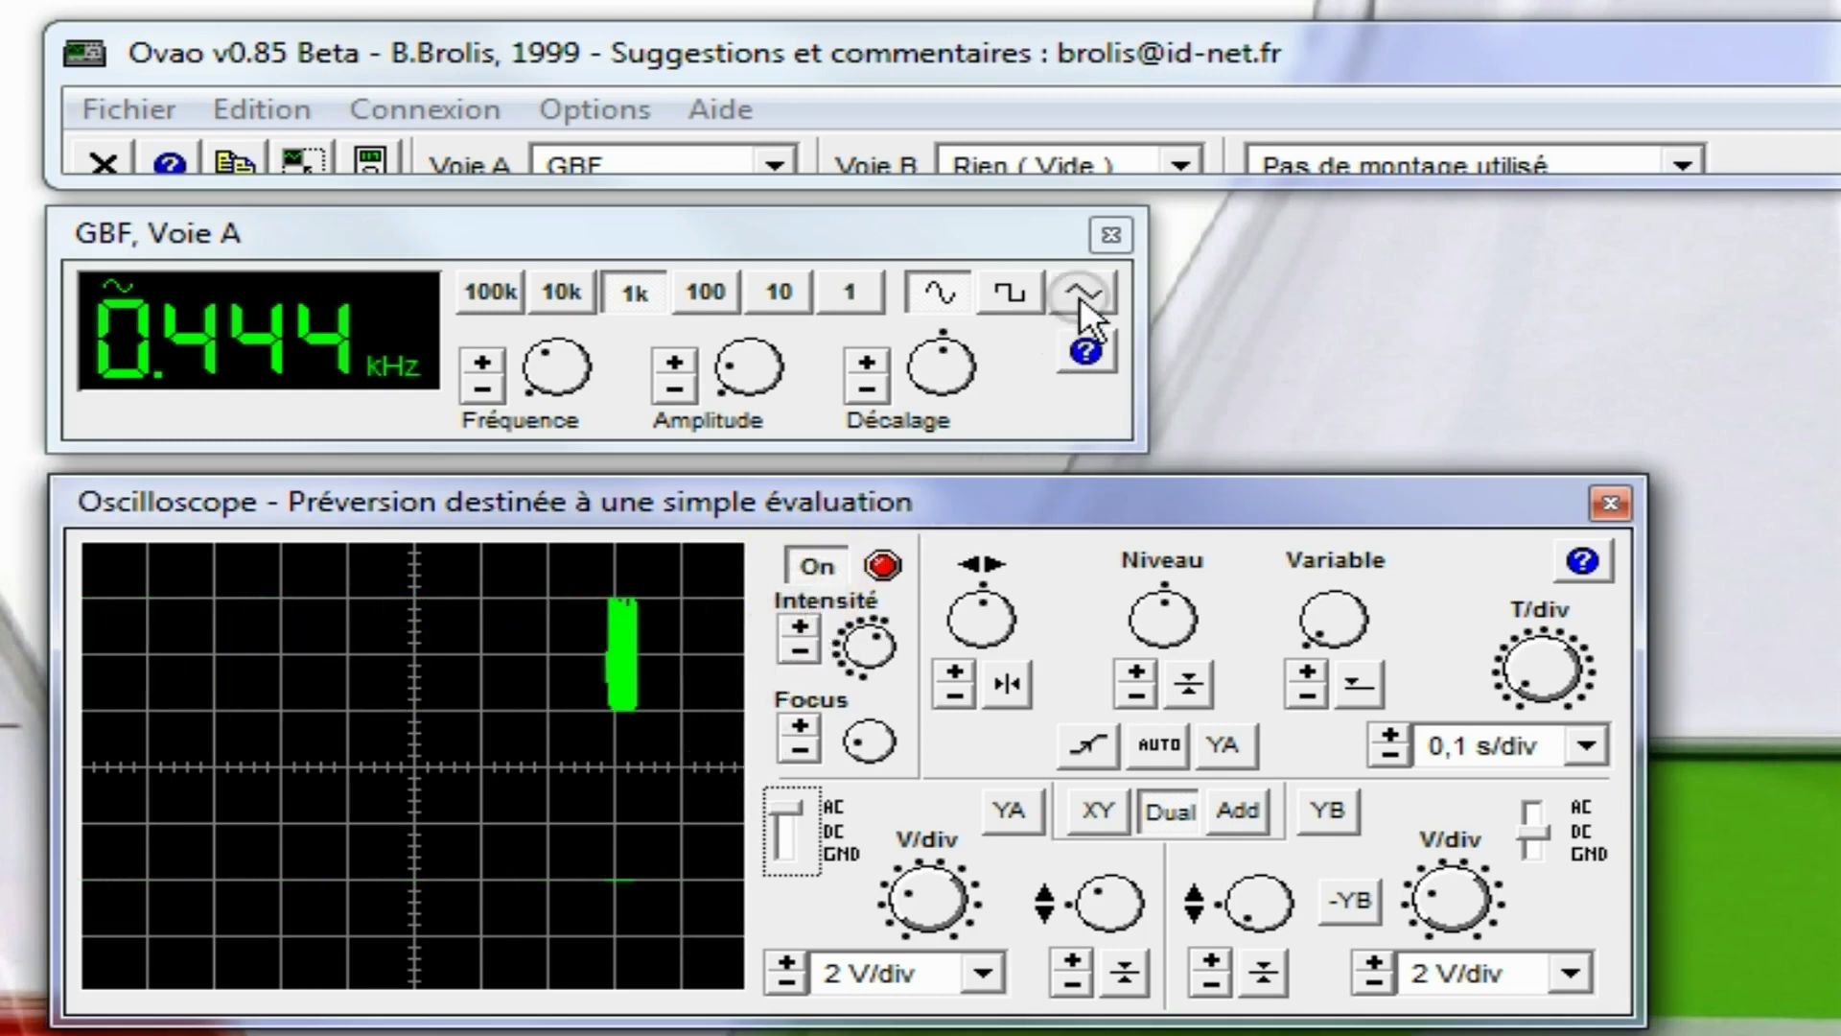
click(775, 163)
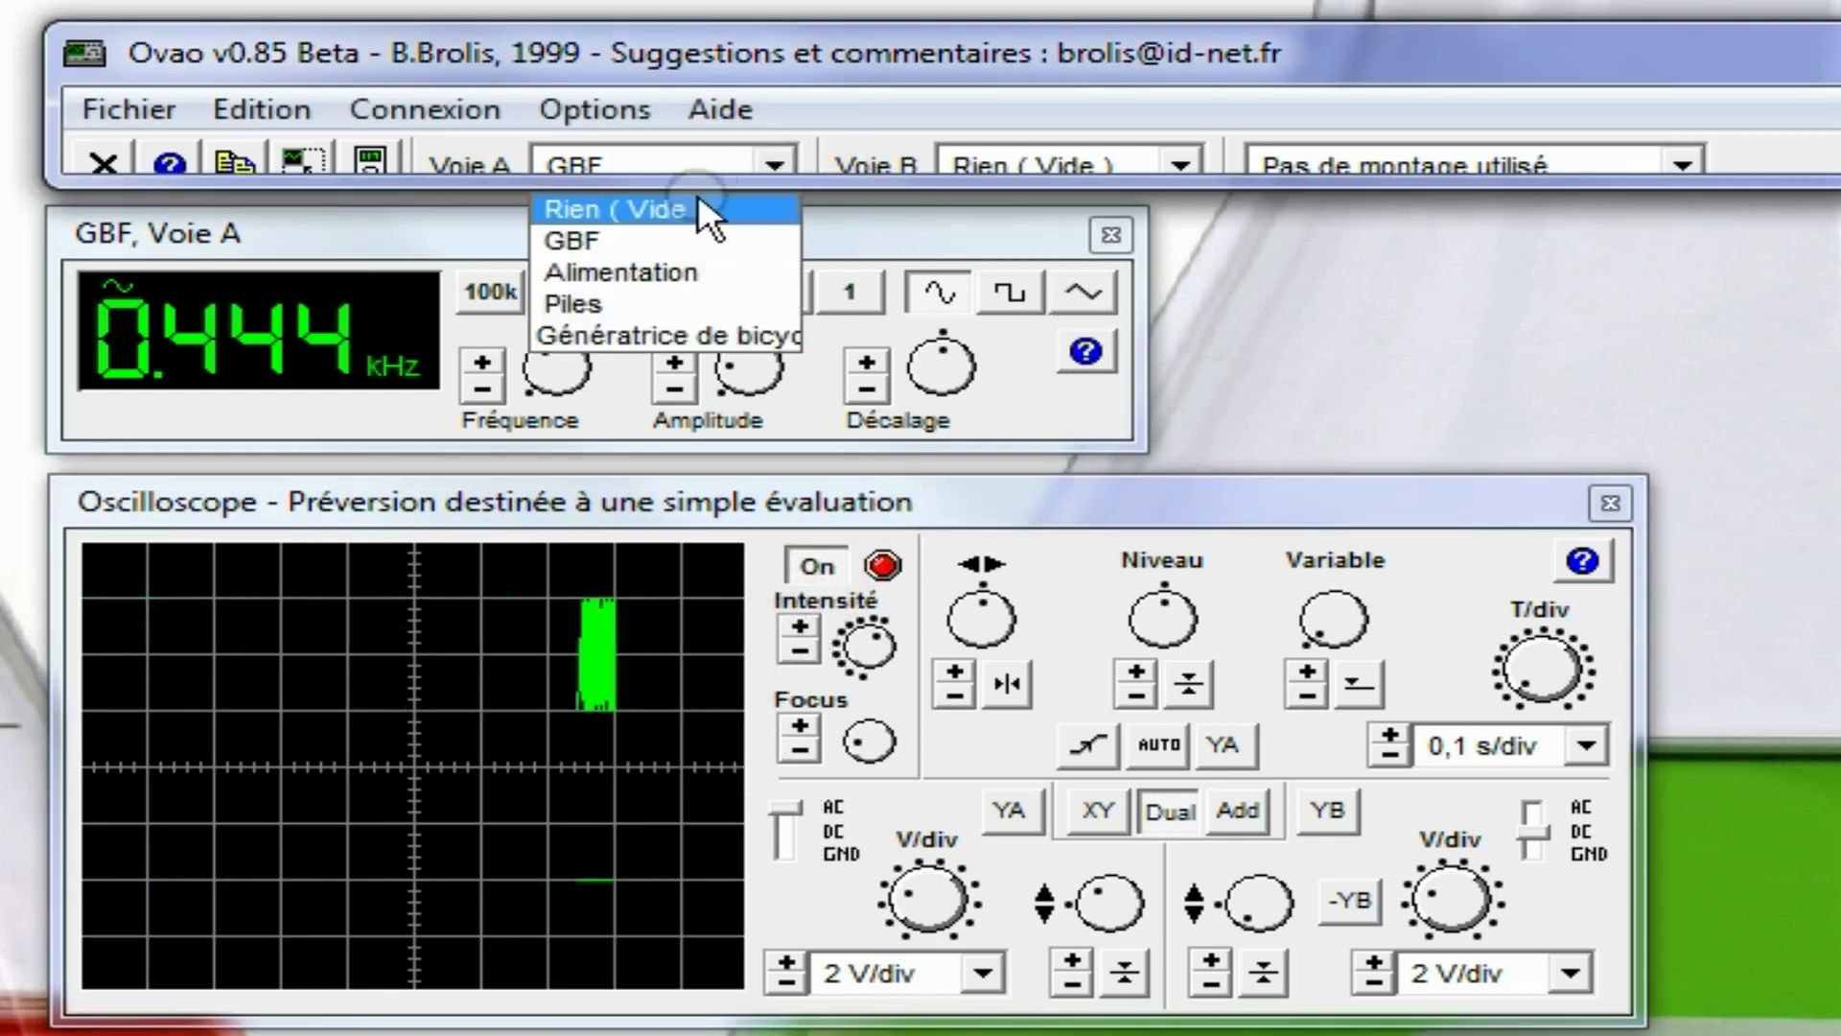
click(652, 205)
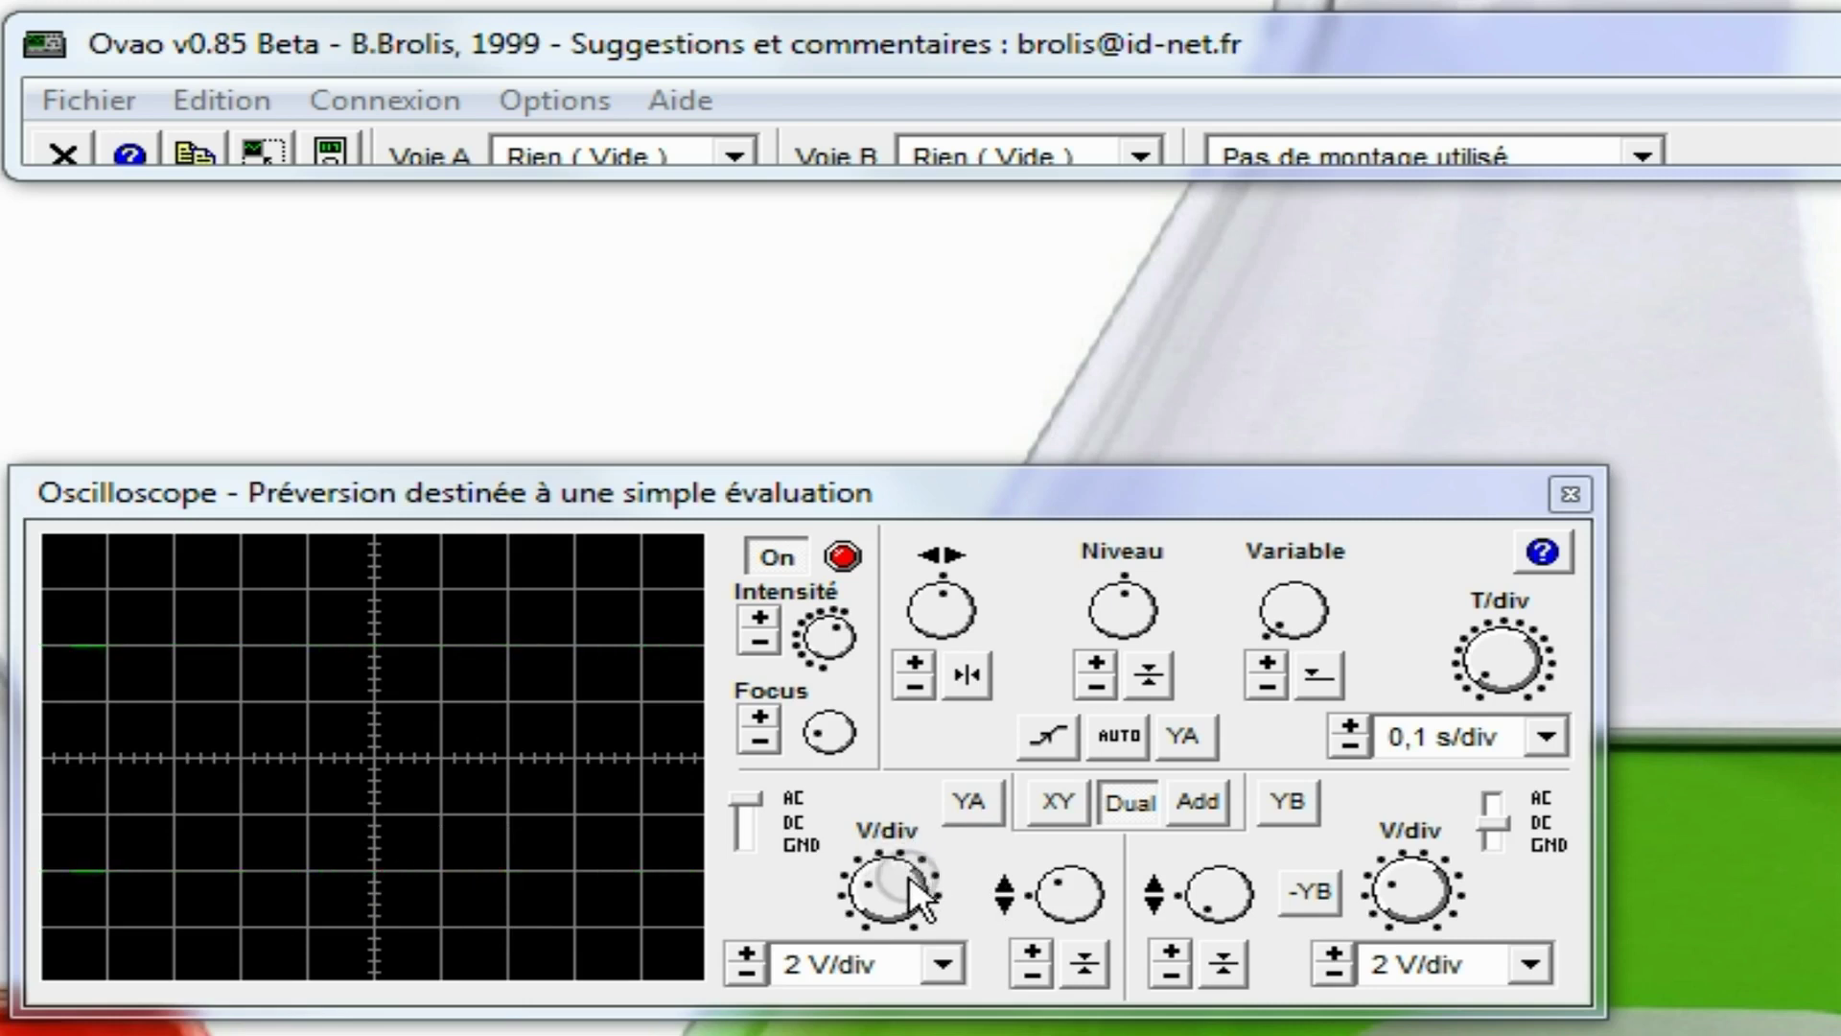
Alternate the oscilloscope display between channels YA and YB, ending with only channel YA displayed
click(968, 800)
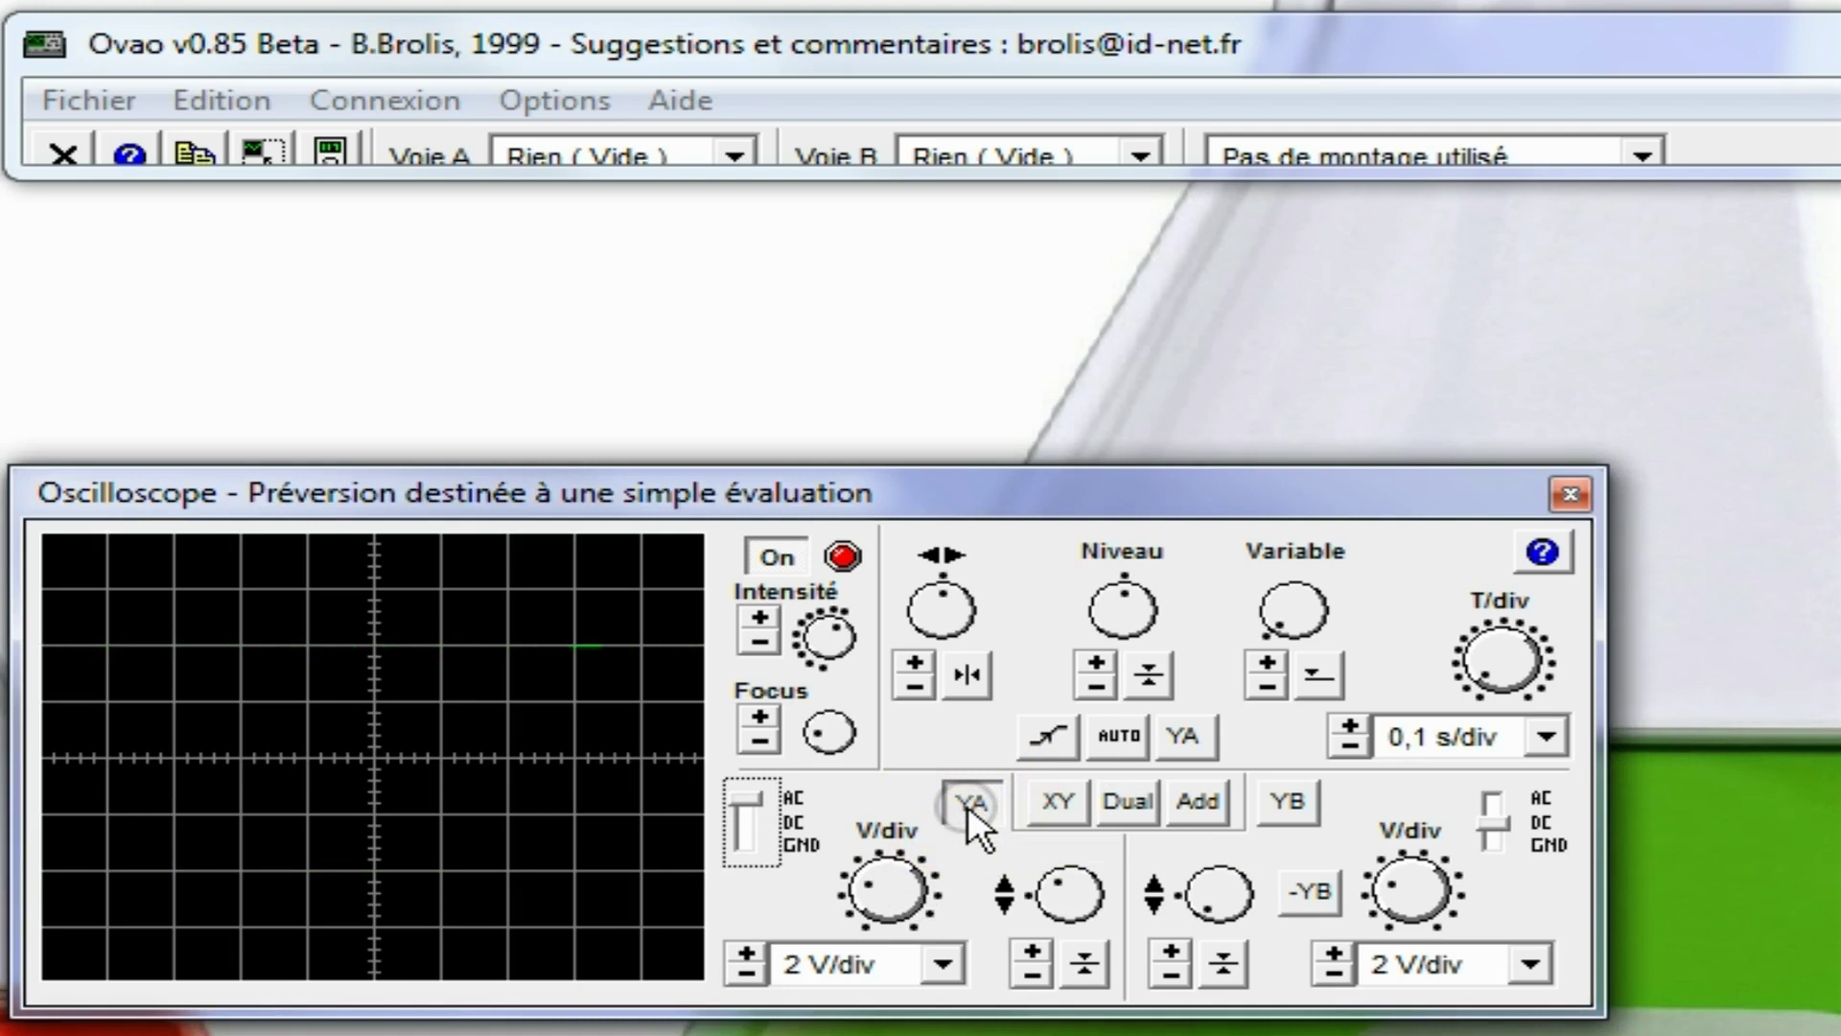
click(1301, 807)
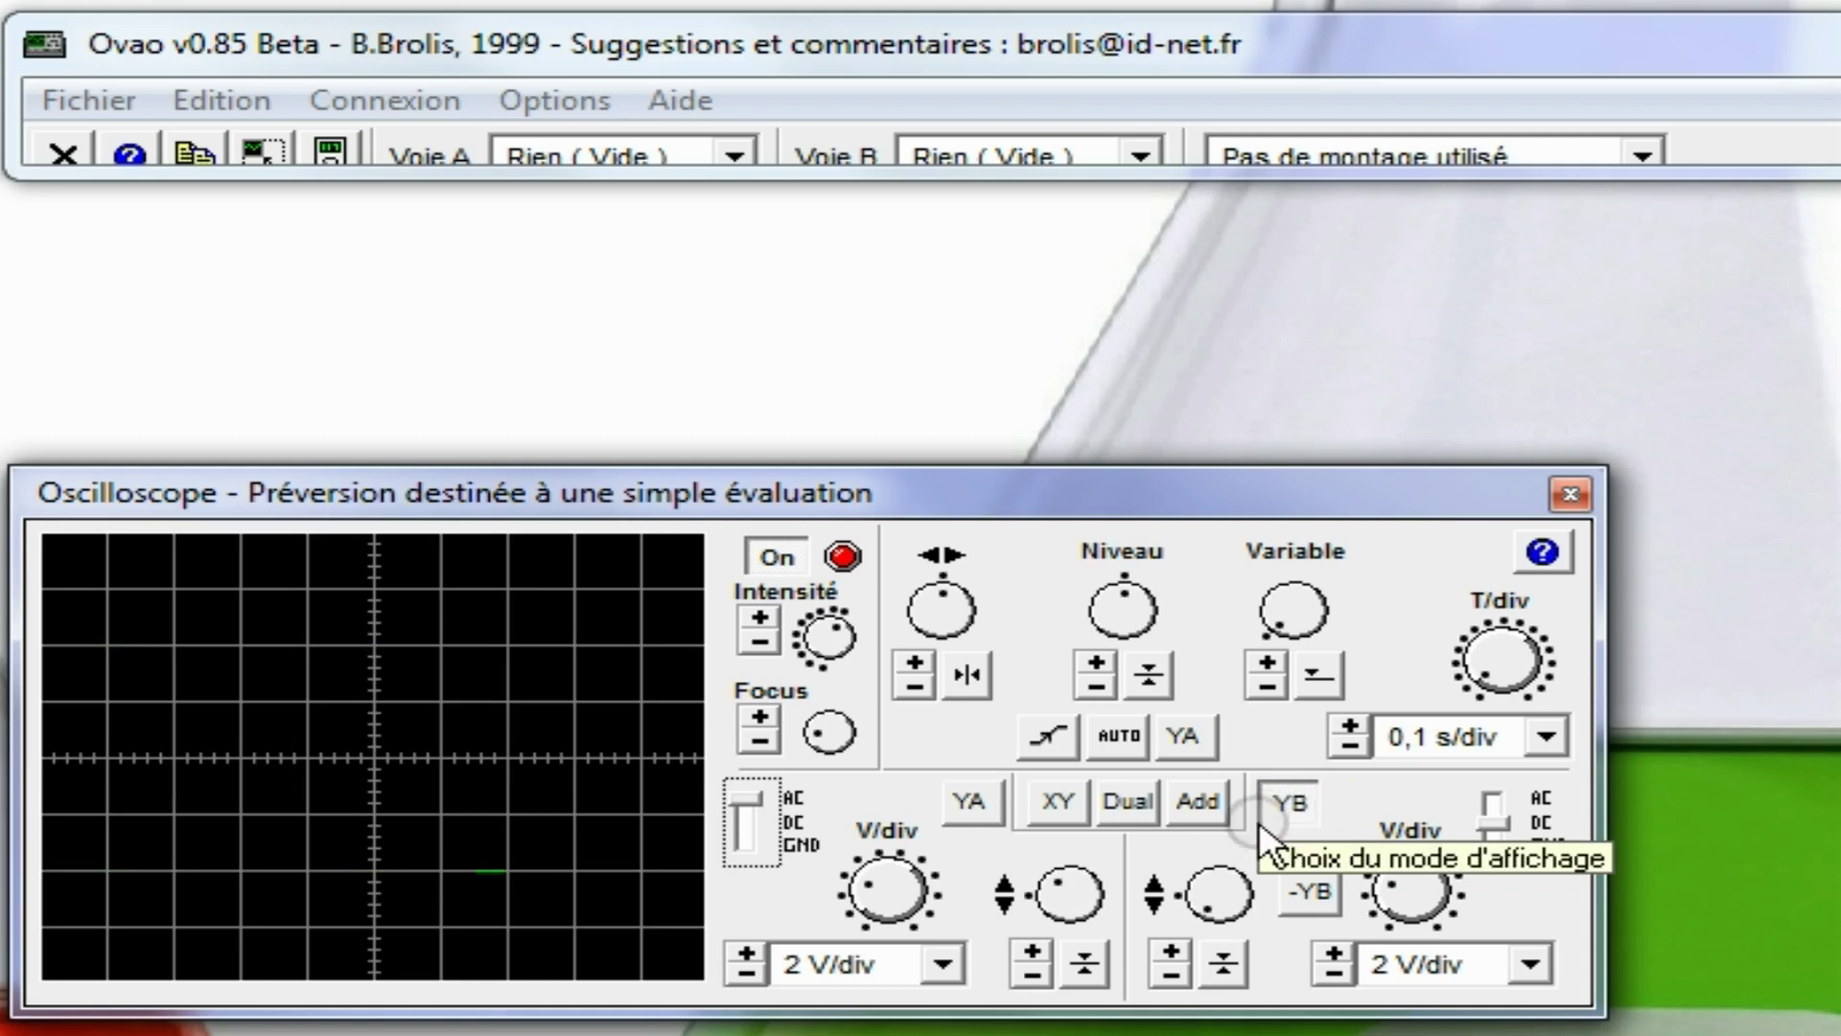
click(966, 804)
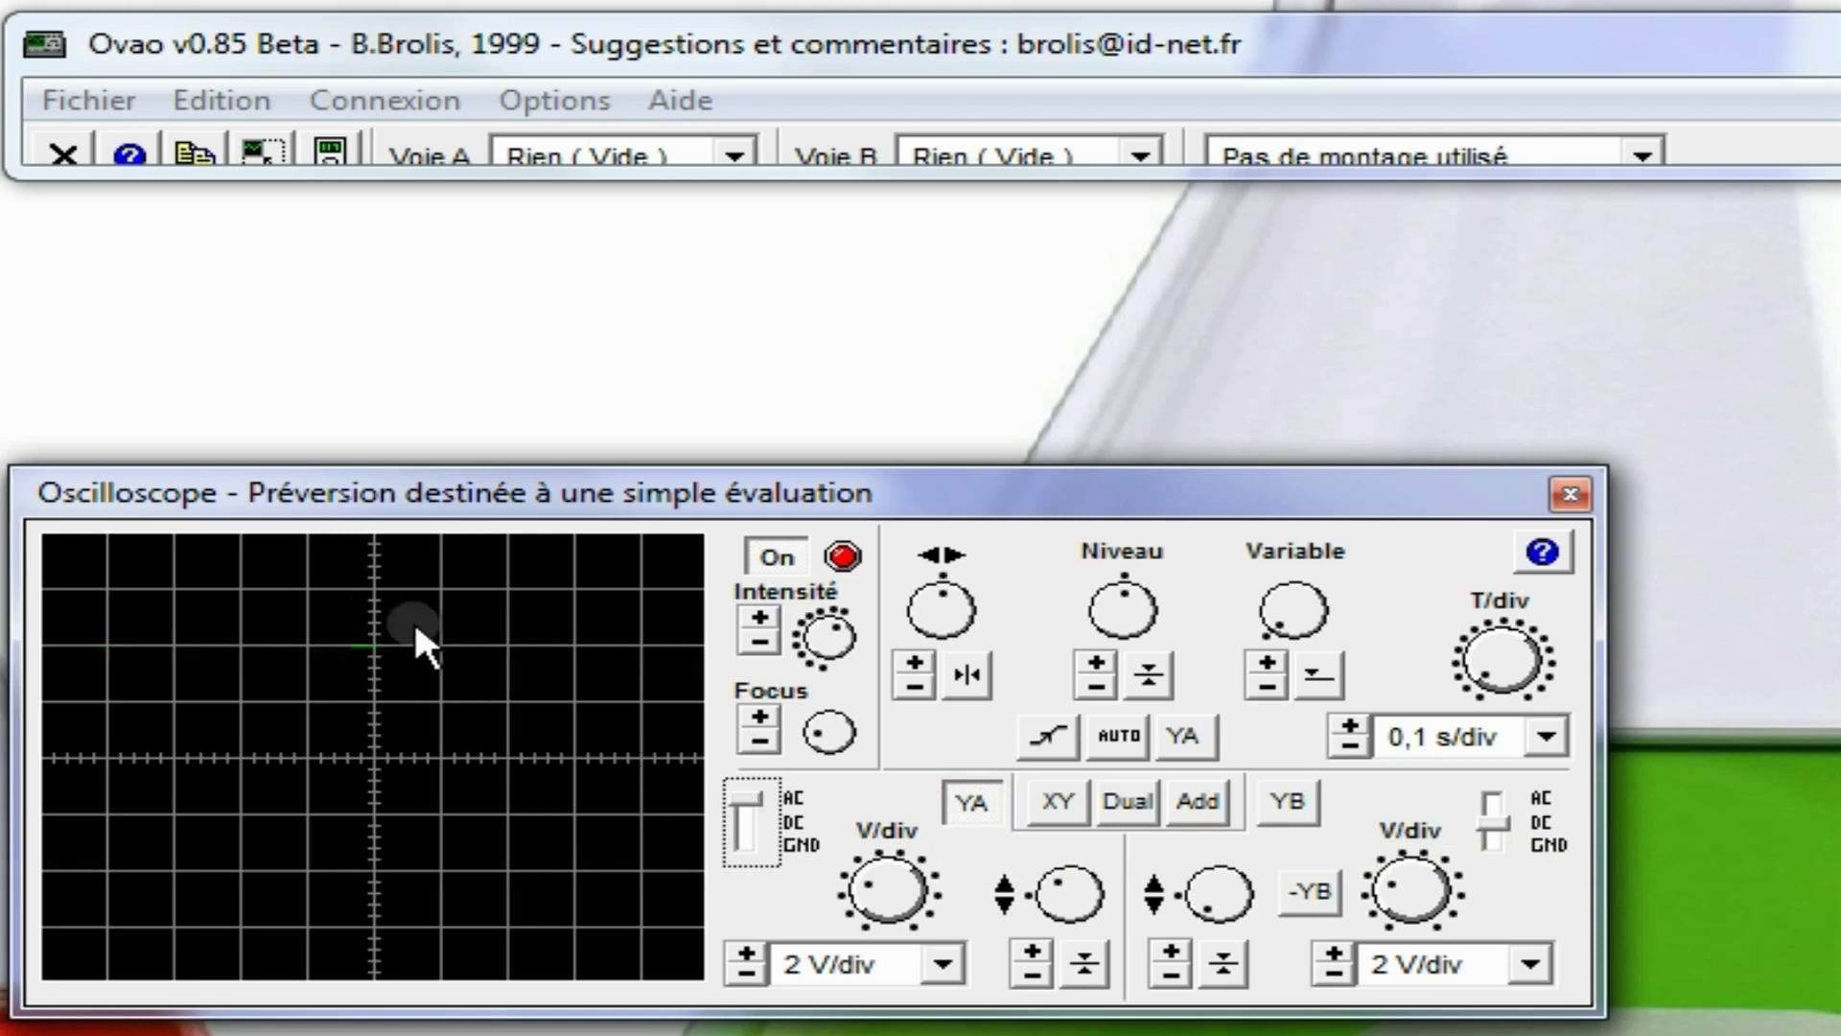
click(1288, 804)
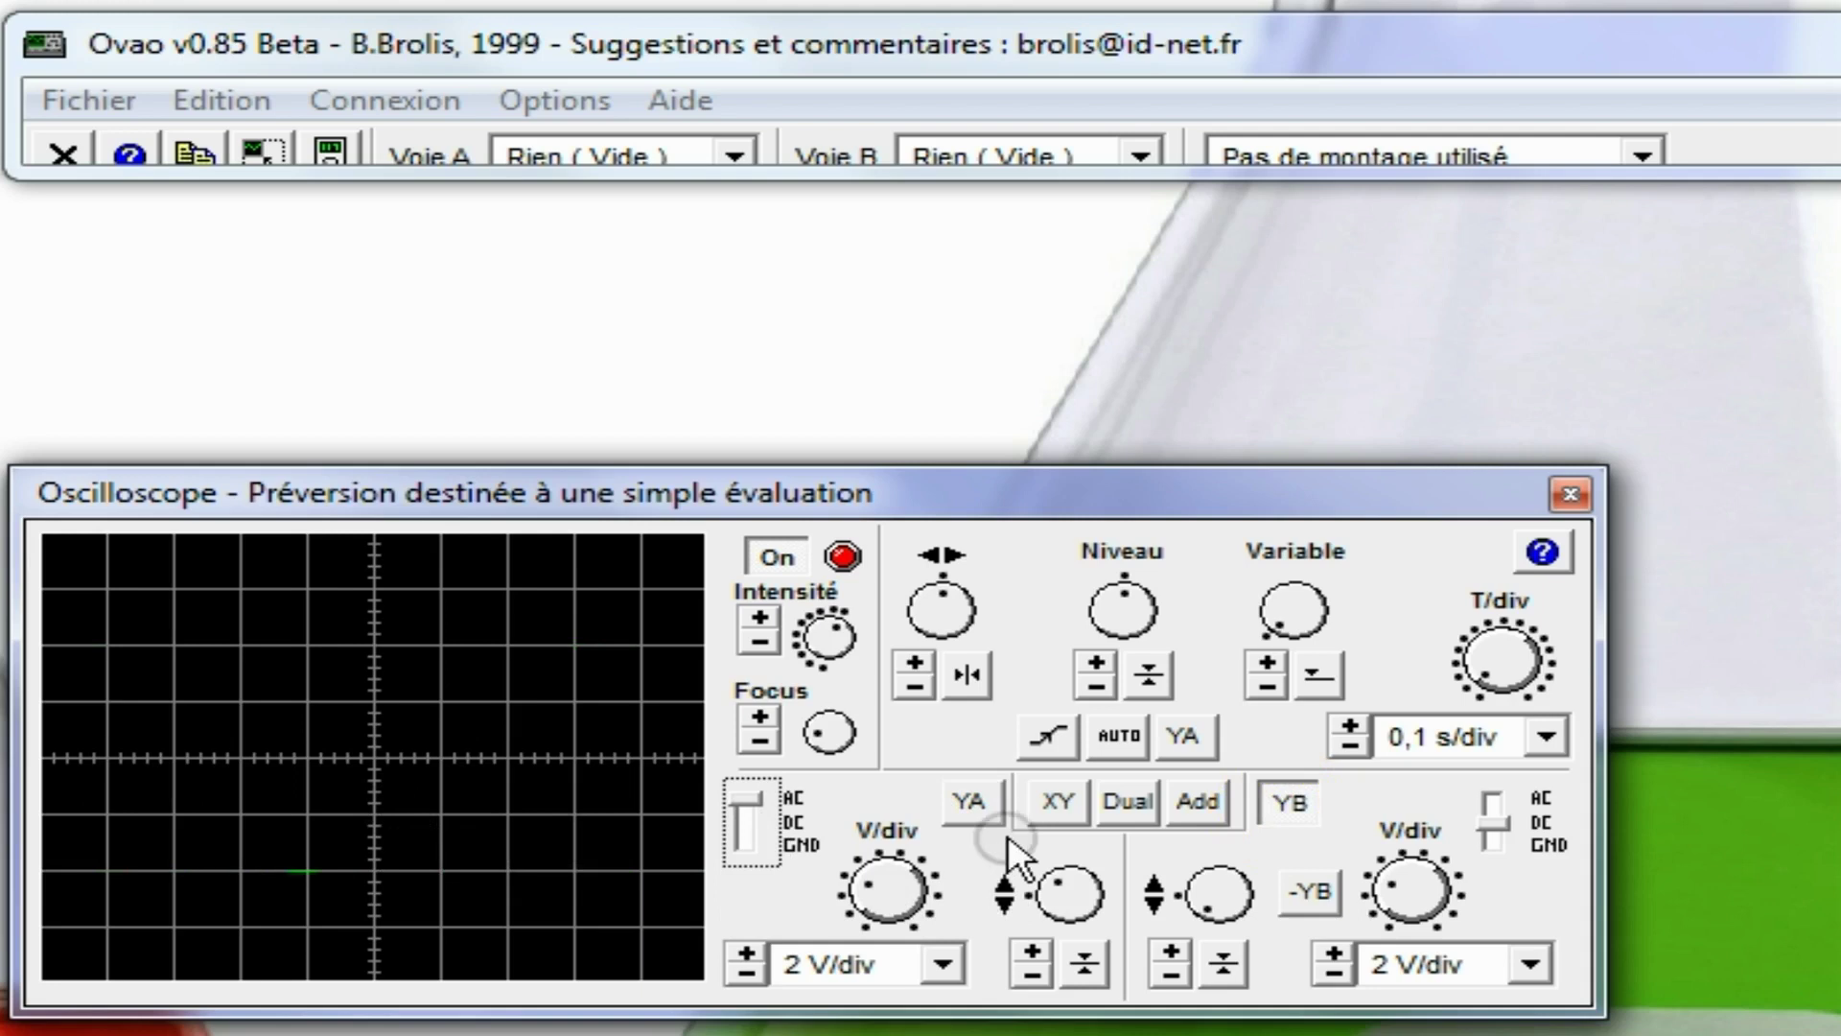
click(974, 802)
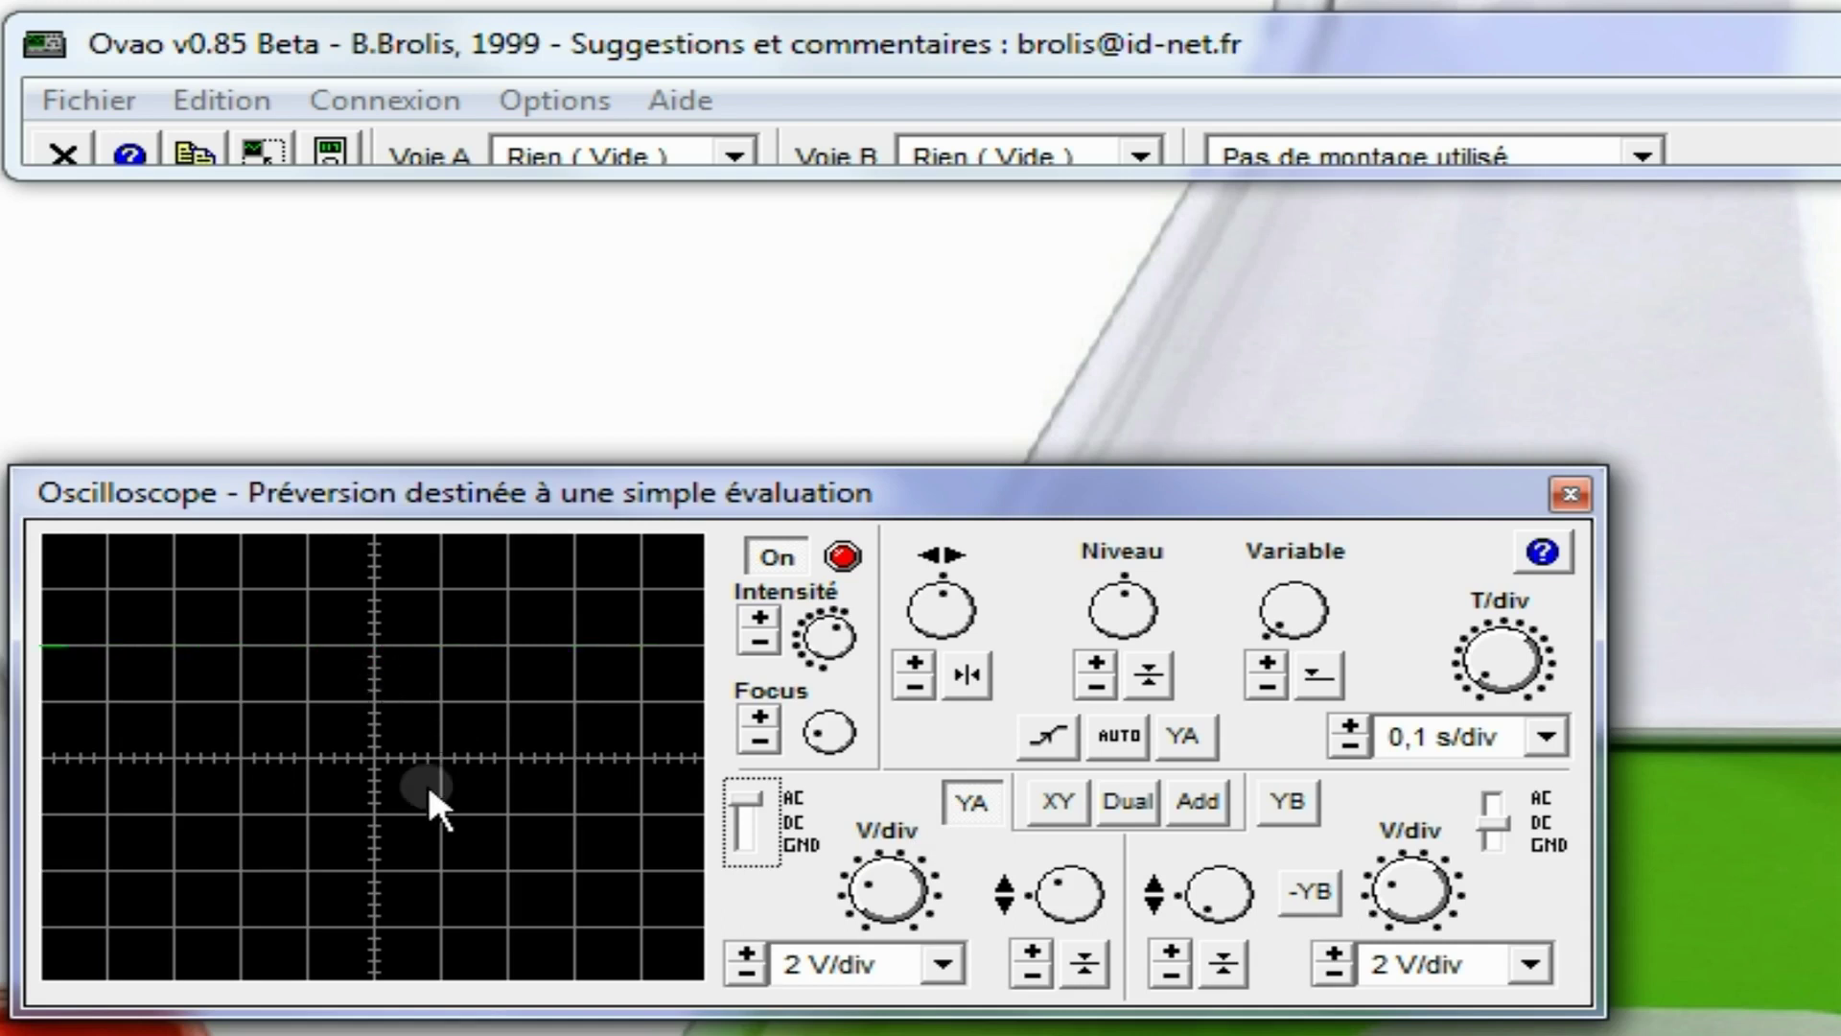
Set the input coupling of channel A to GND
click(744, 856)
click(744, 841)
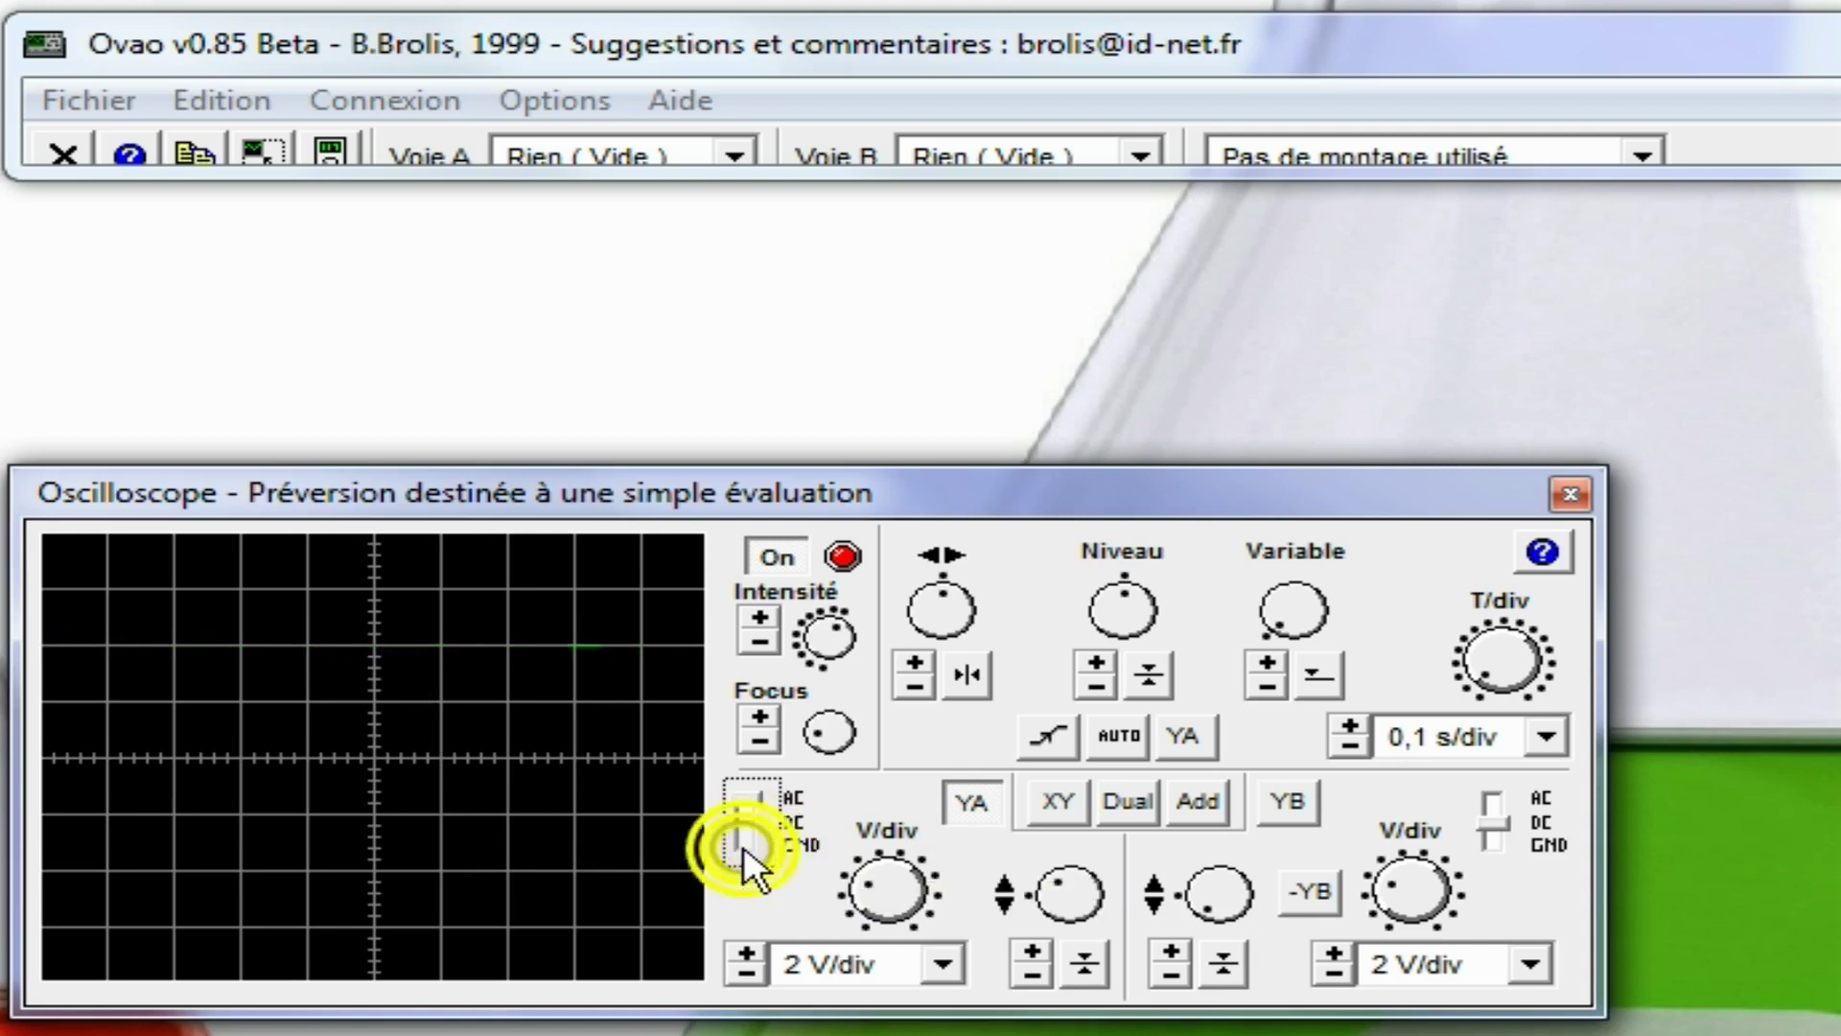
click(744, 842)
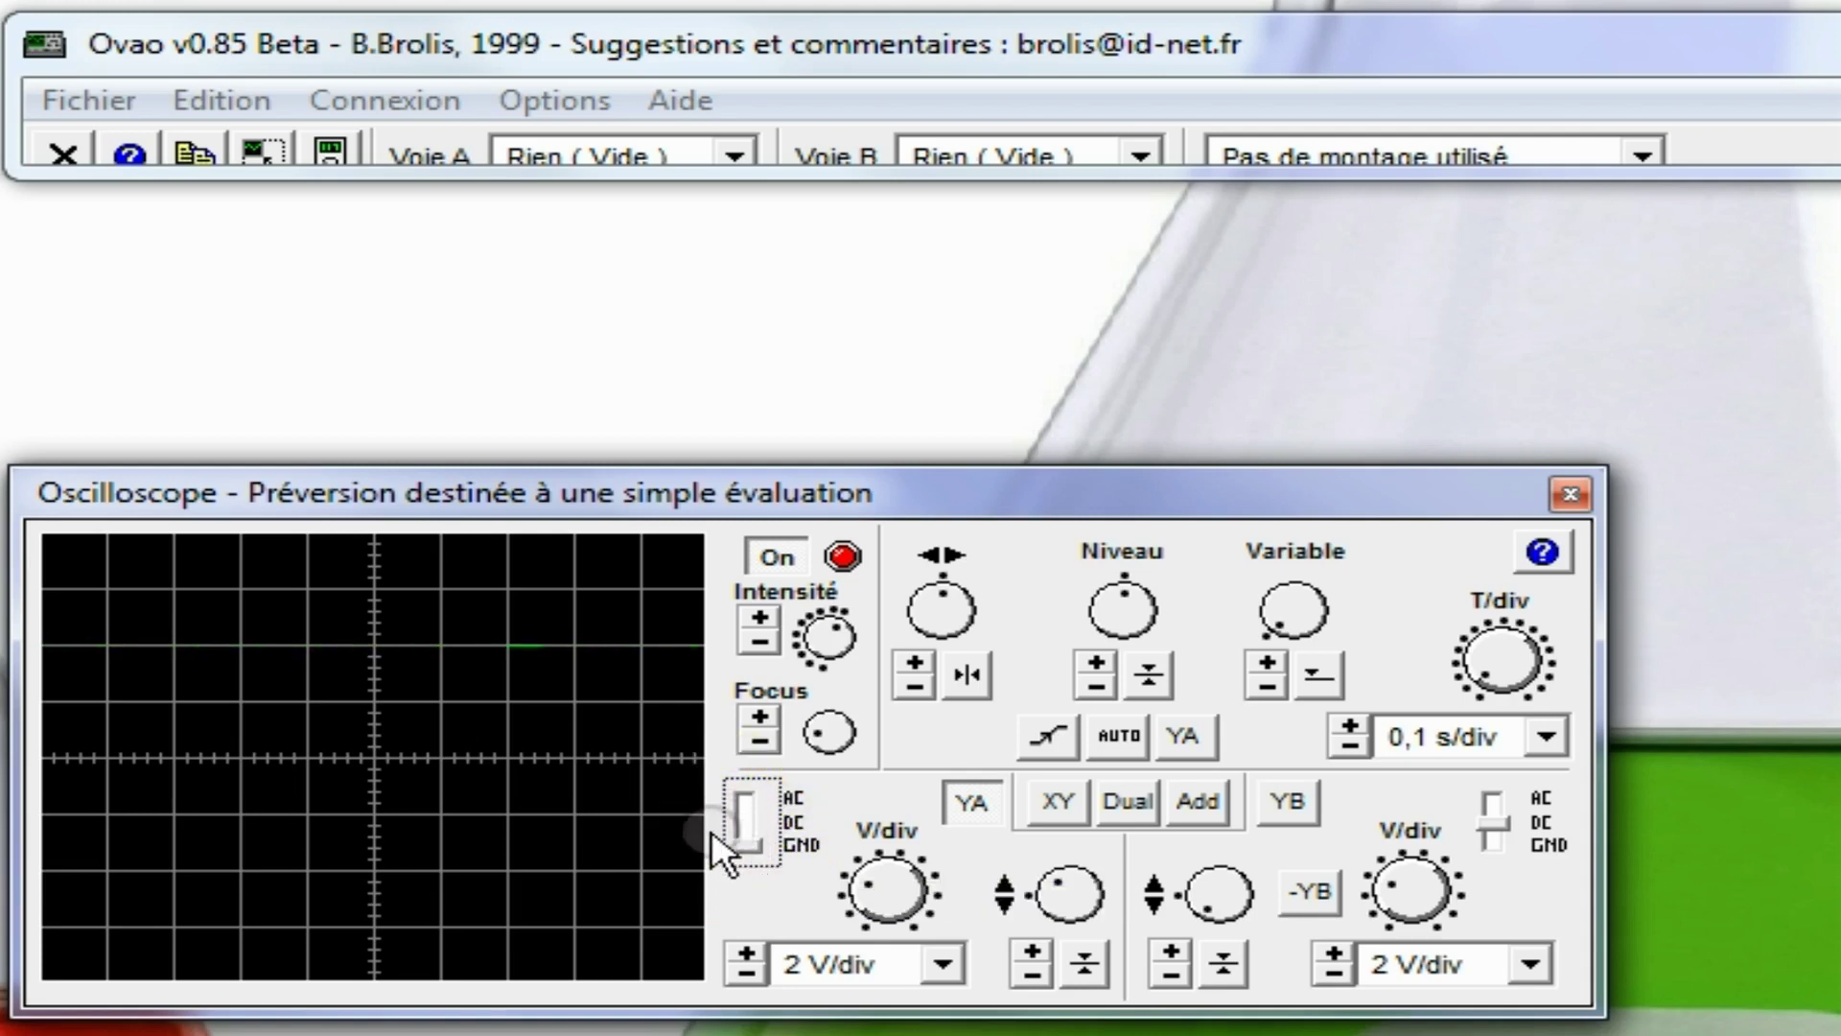
click(1030, 895)
click(1032, 939)
click(1063, 890)
click(1051, 899)
click(1546, 736)
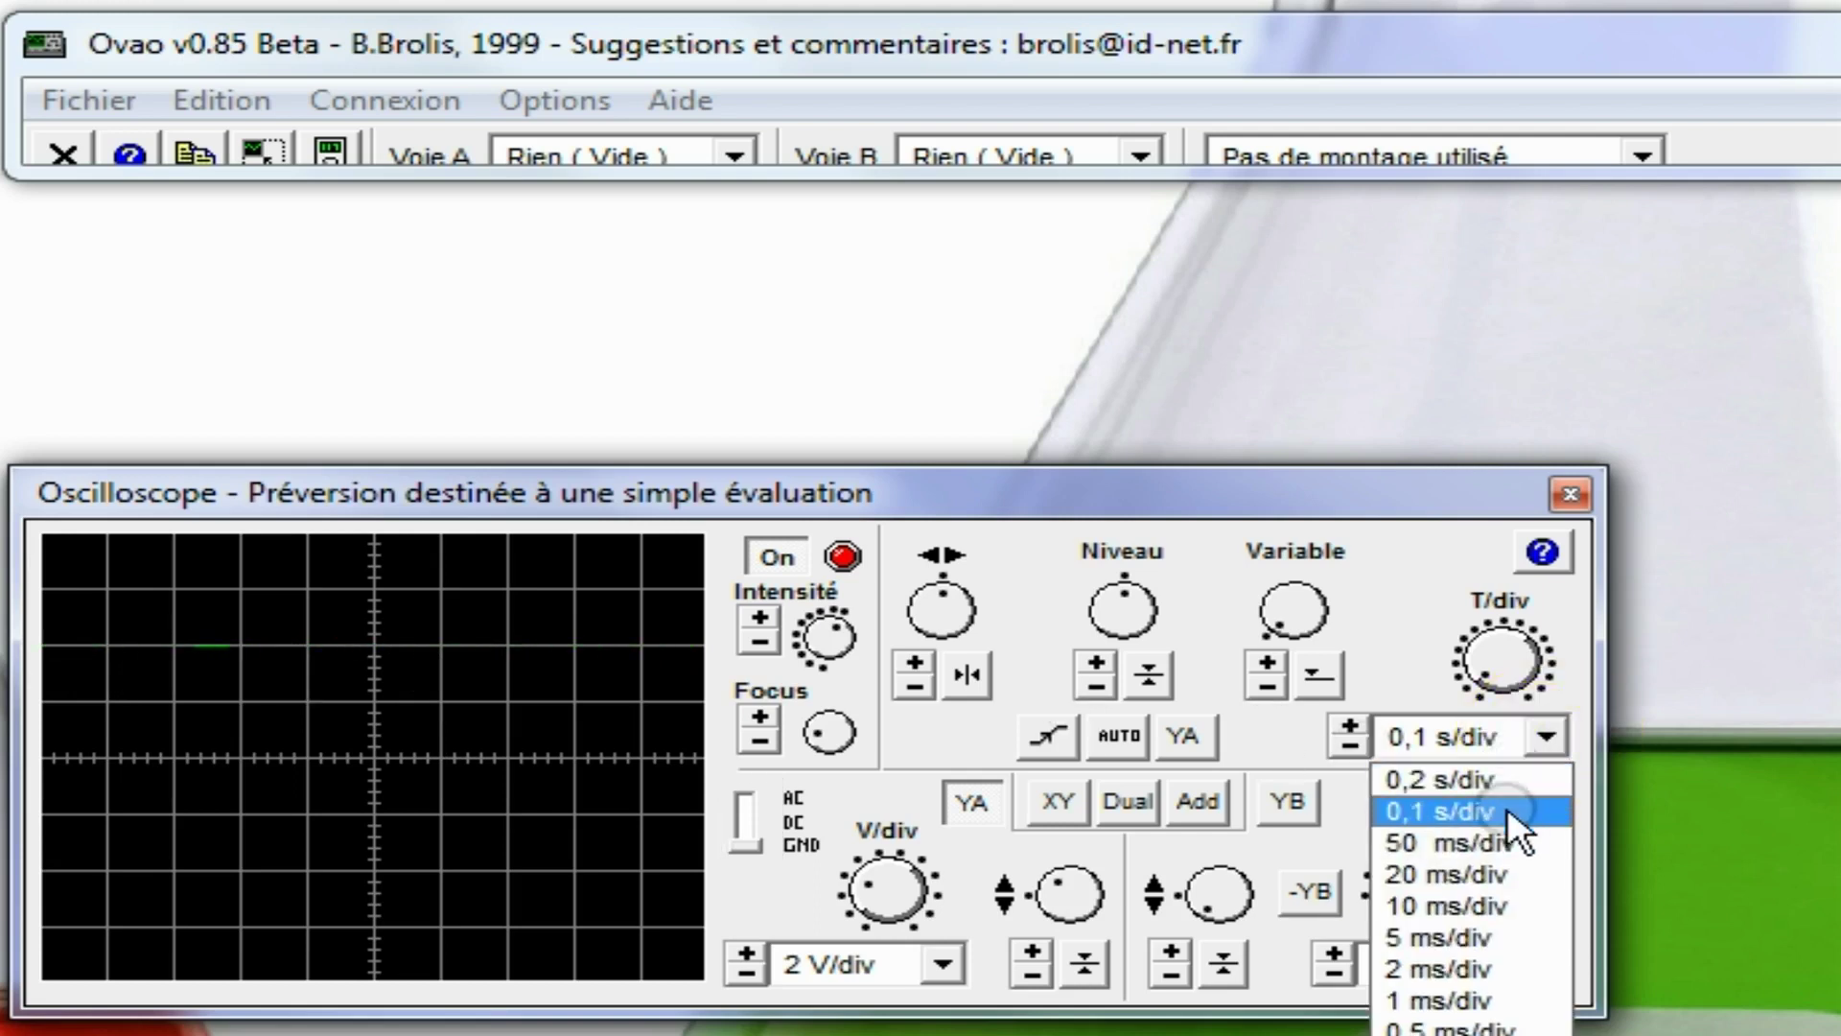
click(1544, 733)
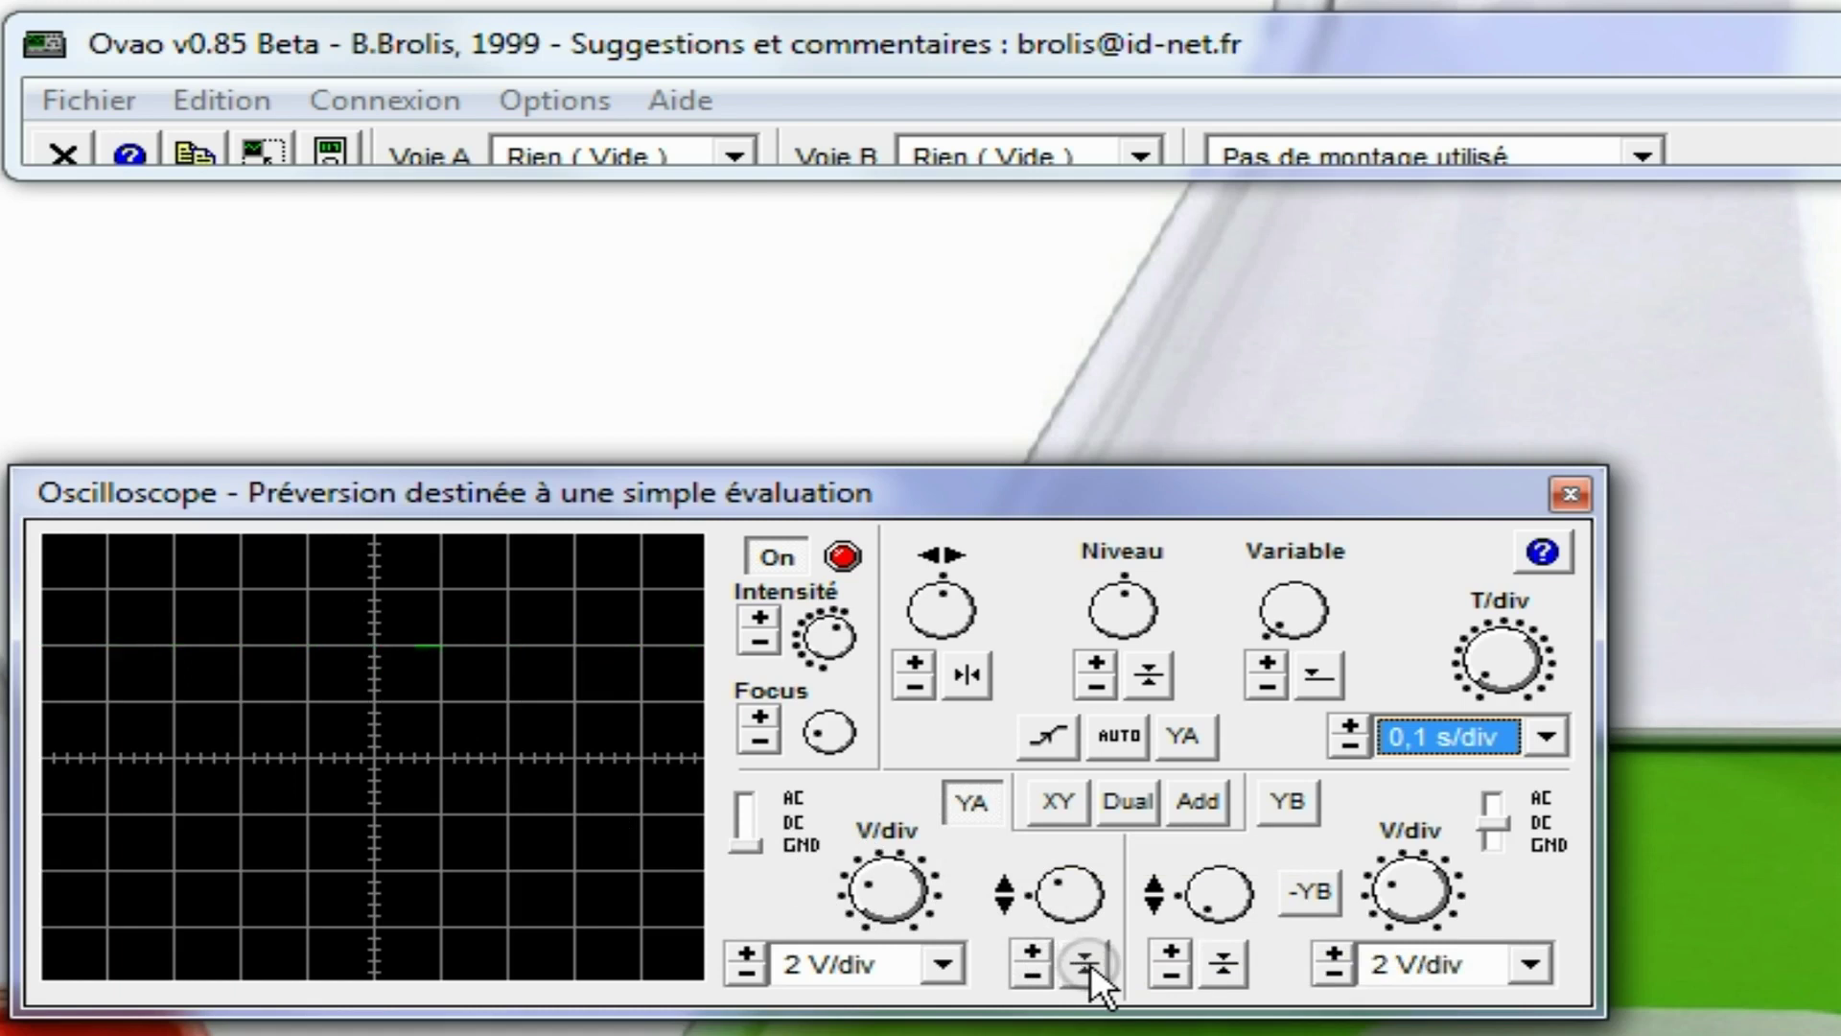
Lower the channel A trace in small increments, then reset it to the vertical centre of the screen
click(1030, 971)
click(1032, 971)
click(1030, 971)
click(1030, 971)
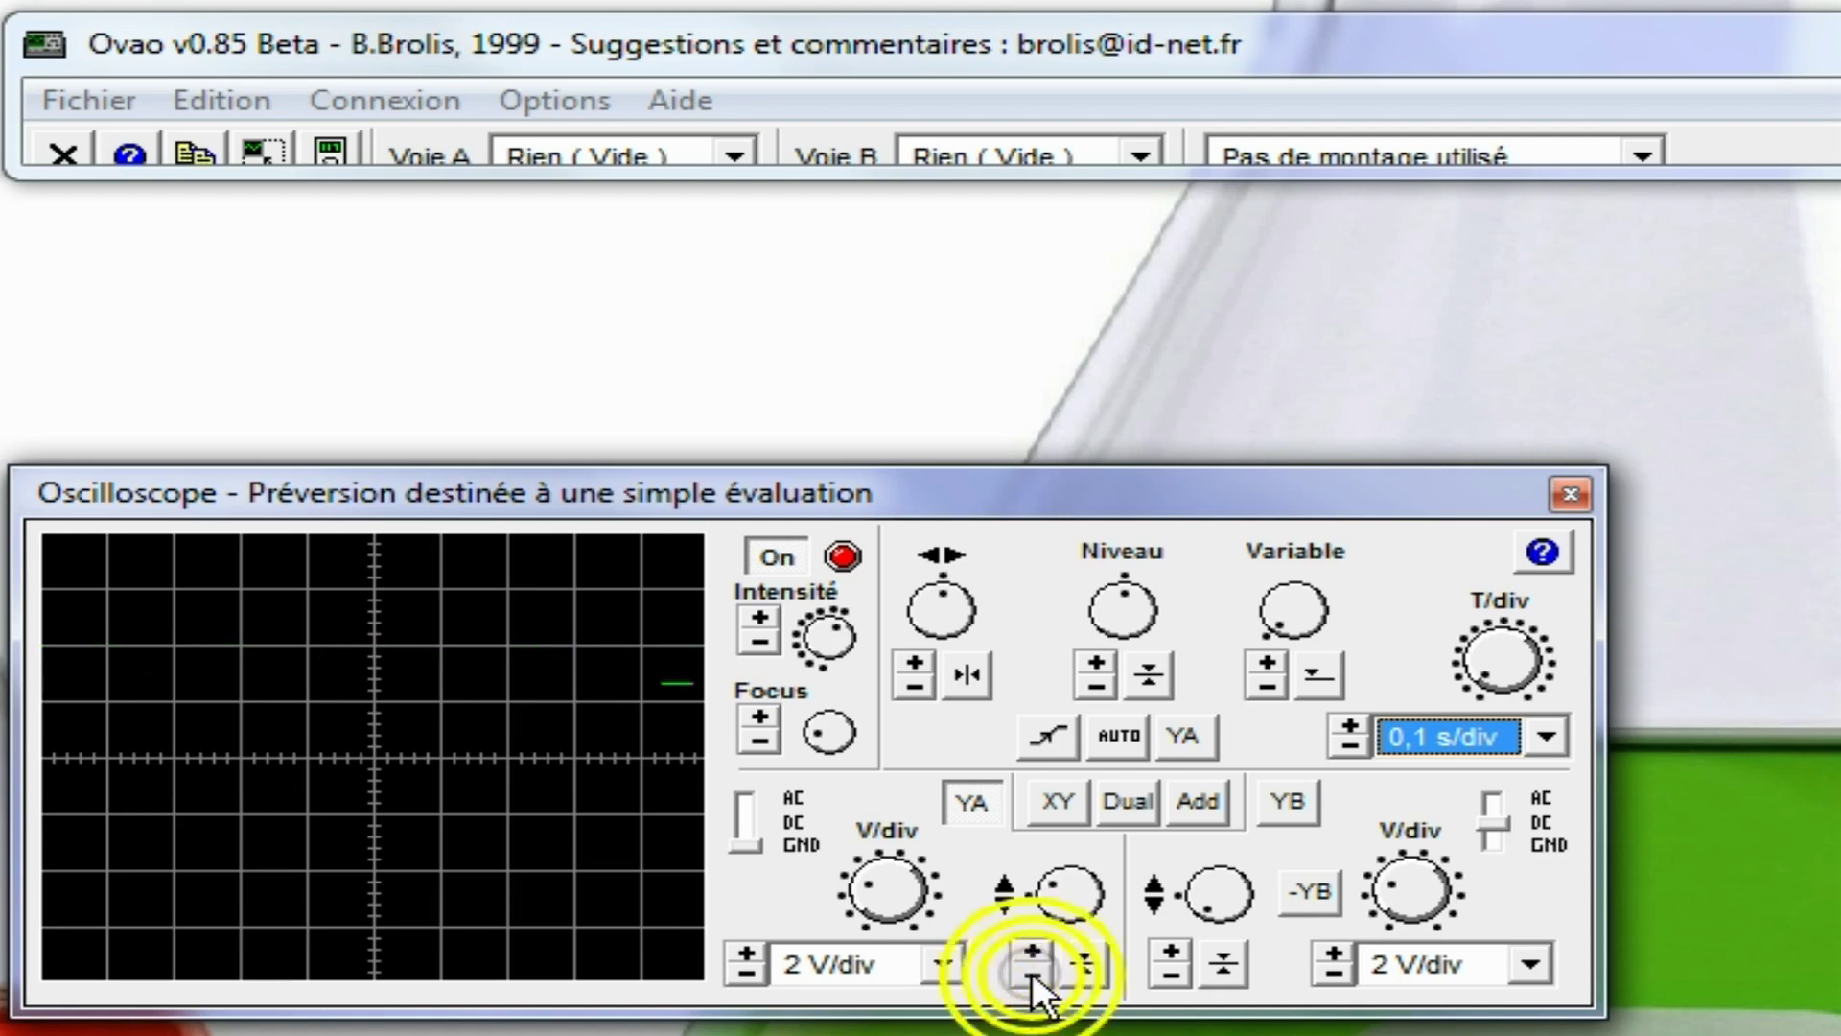
click(1083, 959)
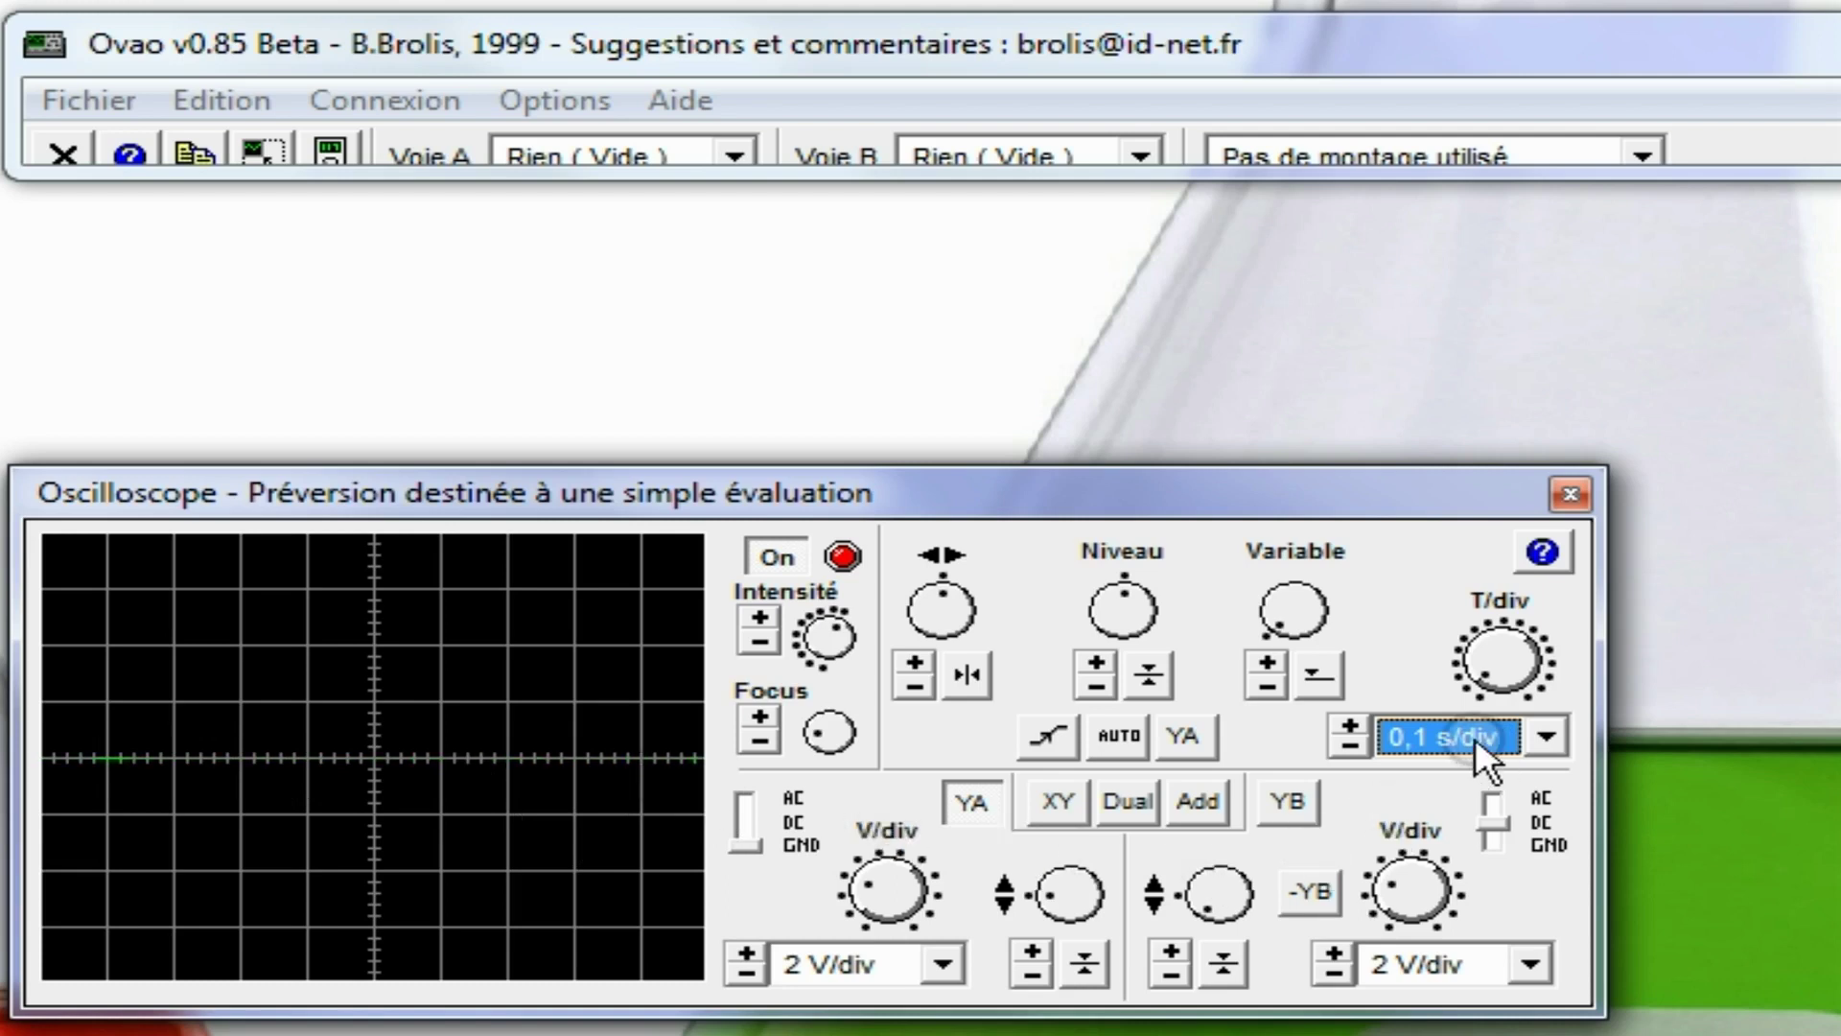
Set the oscilloscope's time base to 2 ms/div
click(1347, 716)
click(1347, 745)
click(1347, 745)
click(1347, 745)
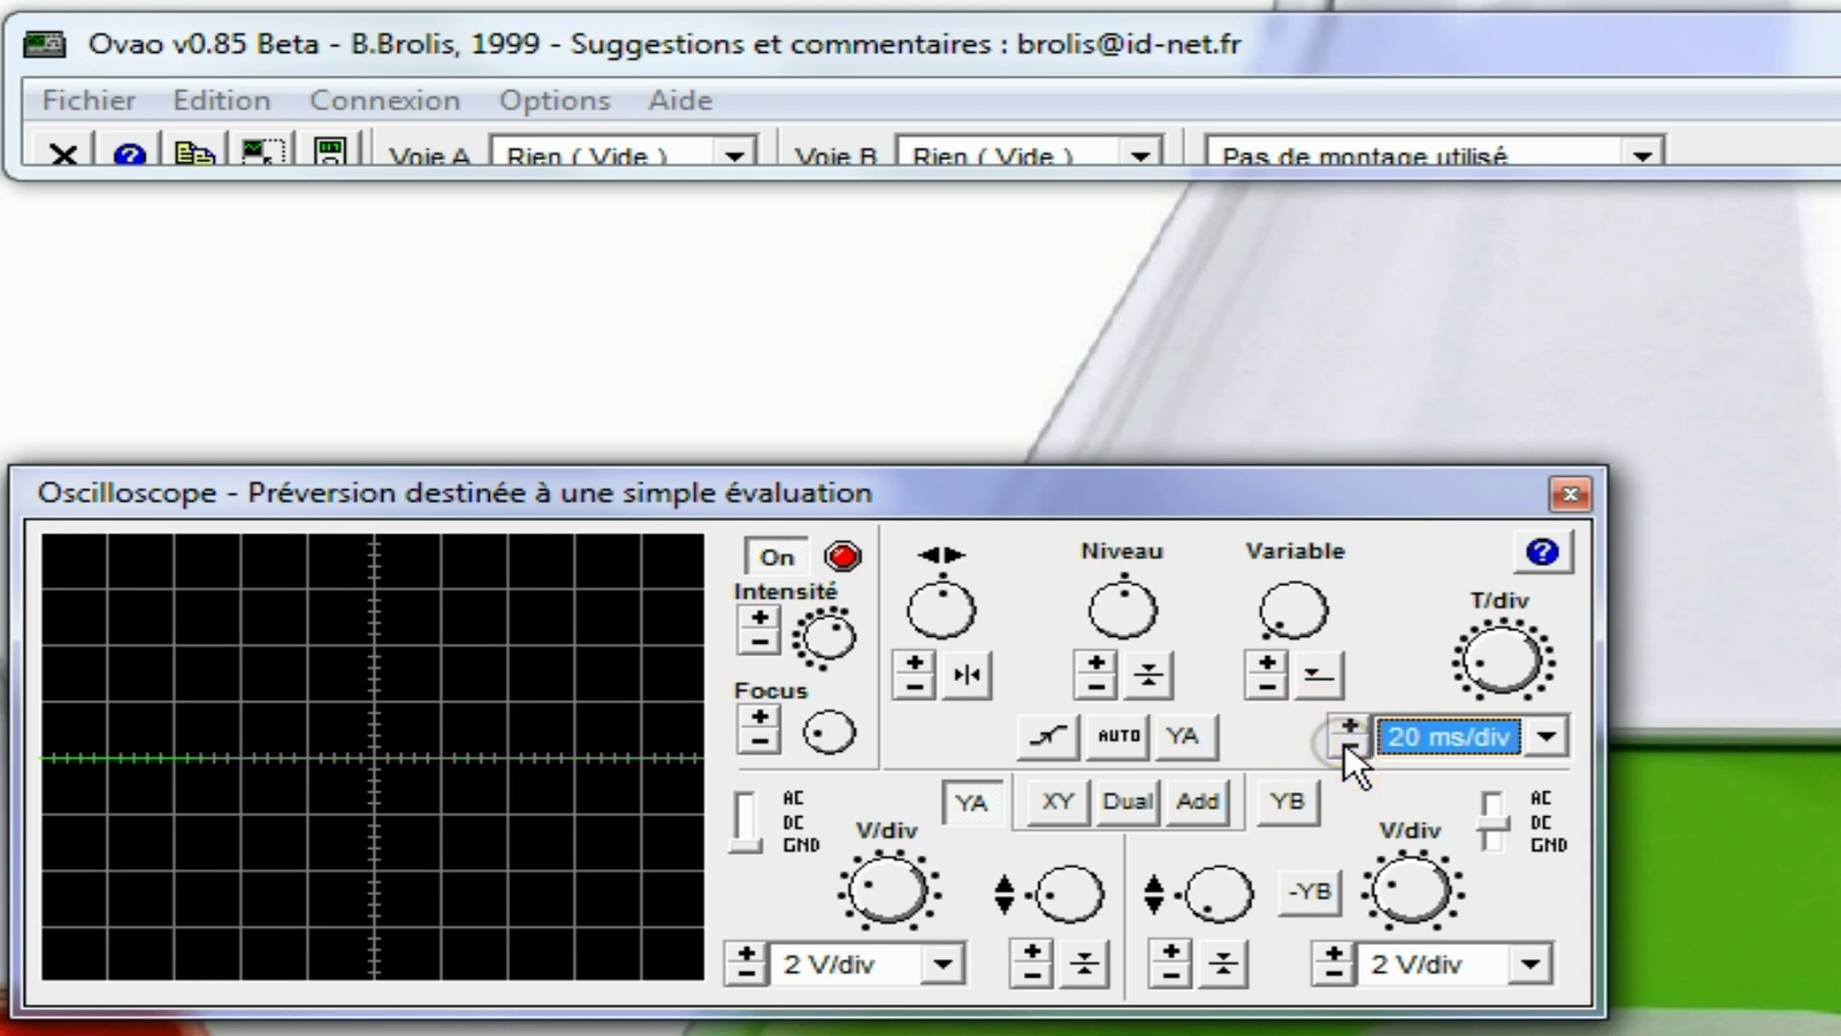
click(1344, 747)
click(1344, 747)
click(1345, 747)
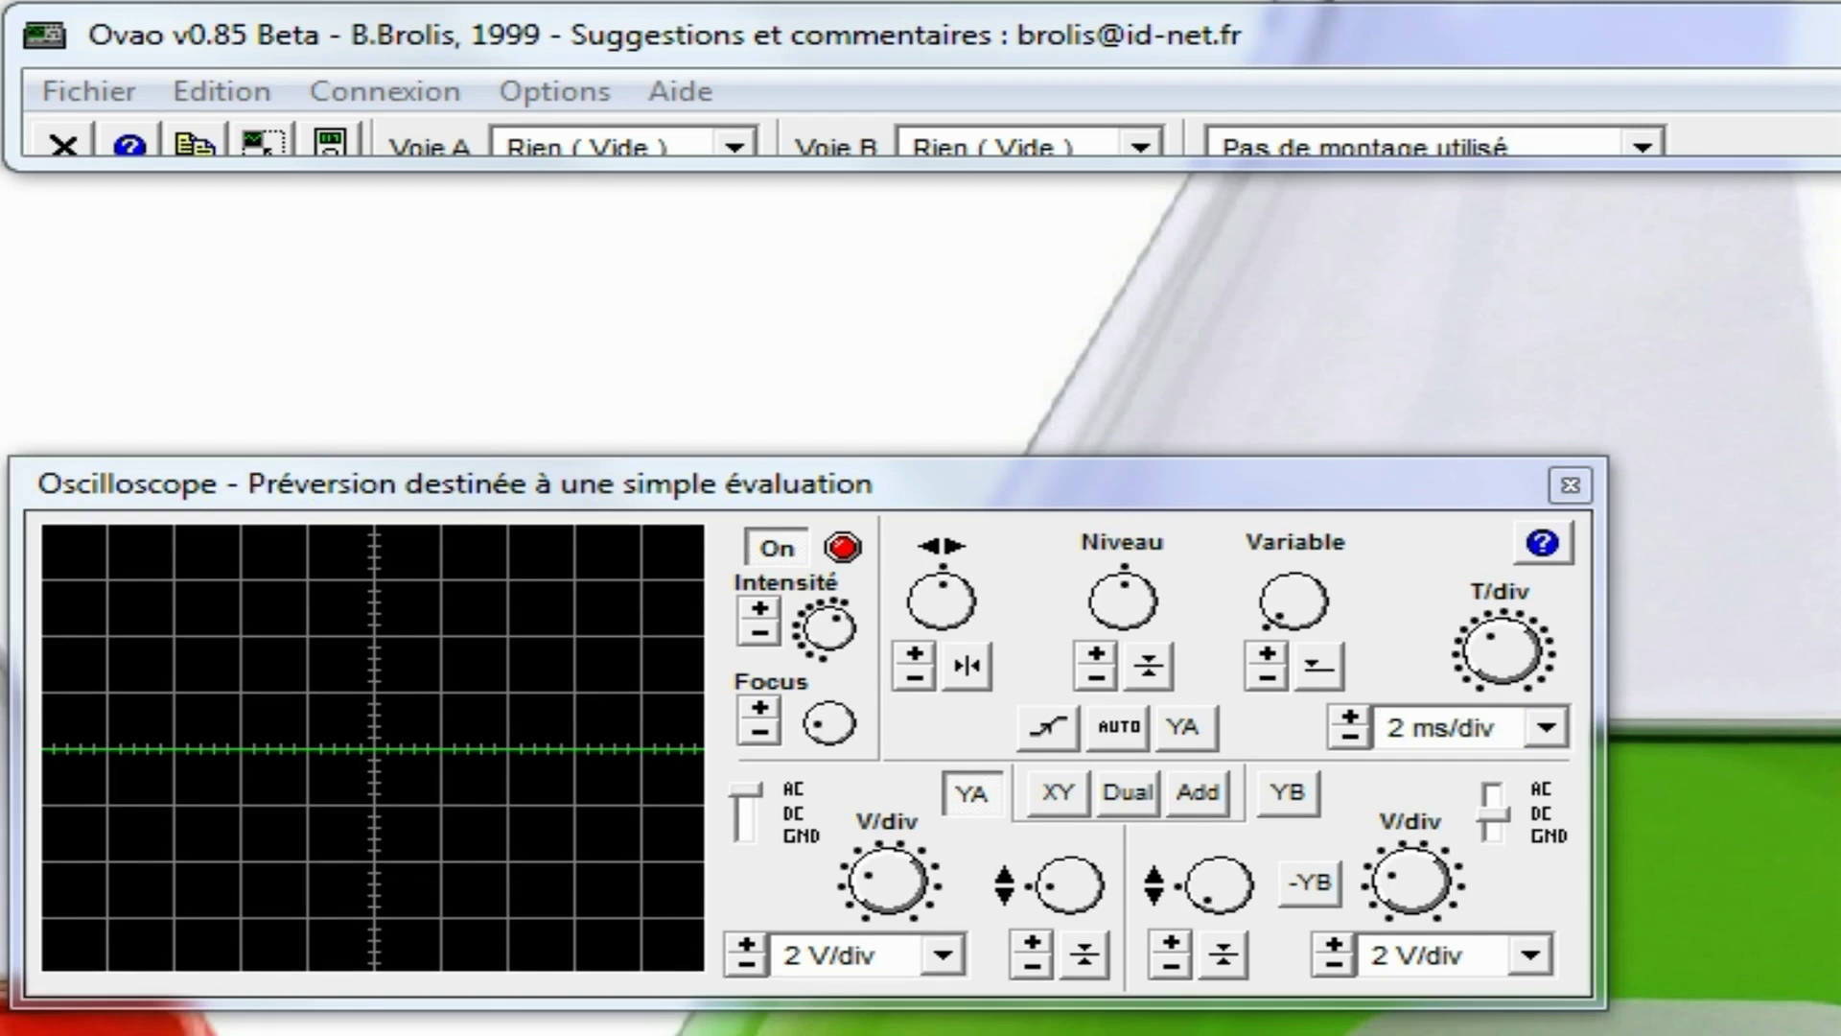
Connect the GBF function generator to channel A, keeping YA as the display mode
click(962, 808)
click(731, 146)
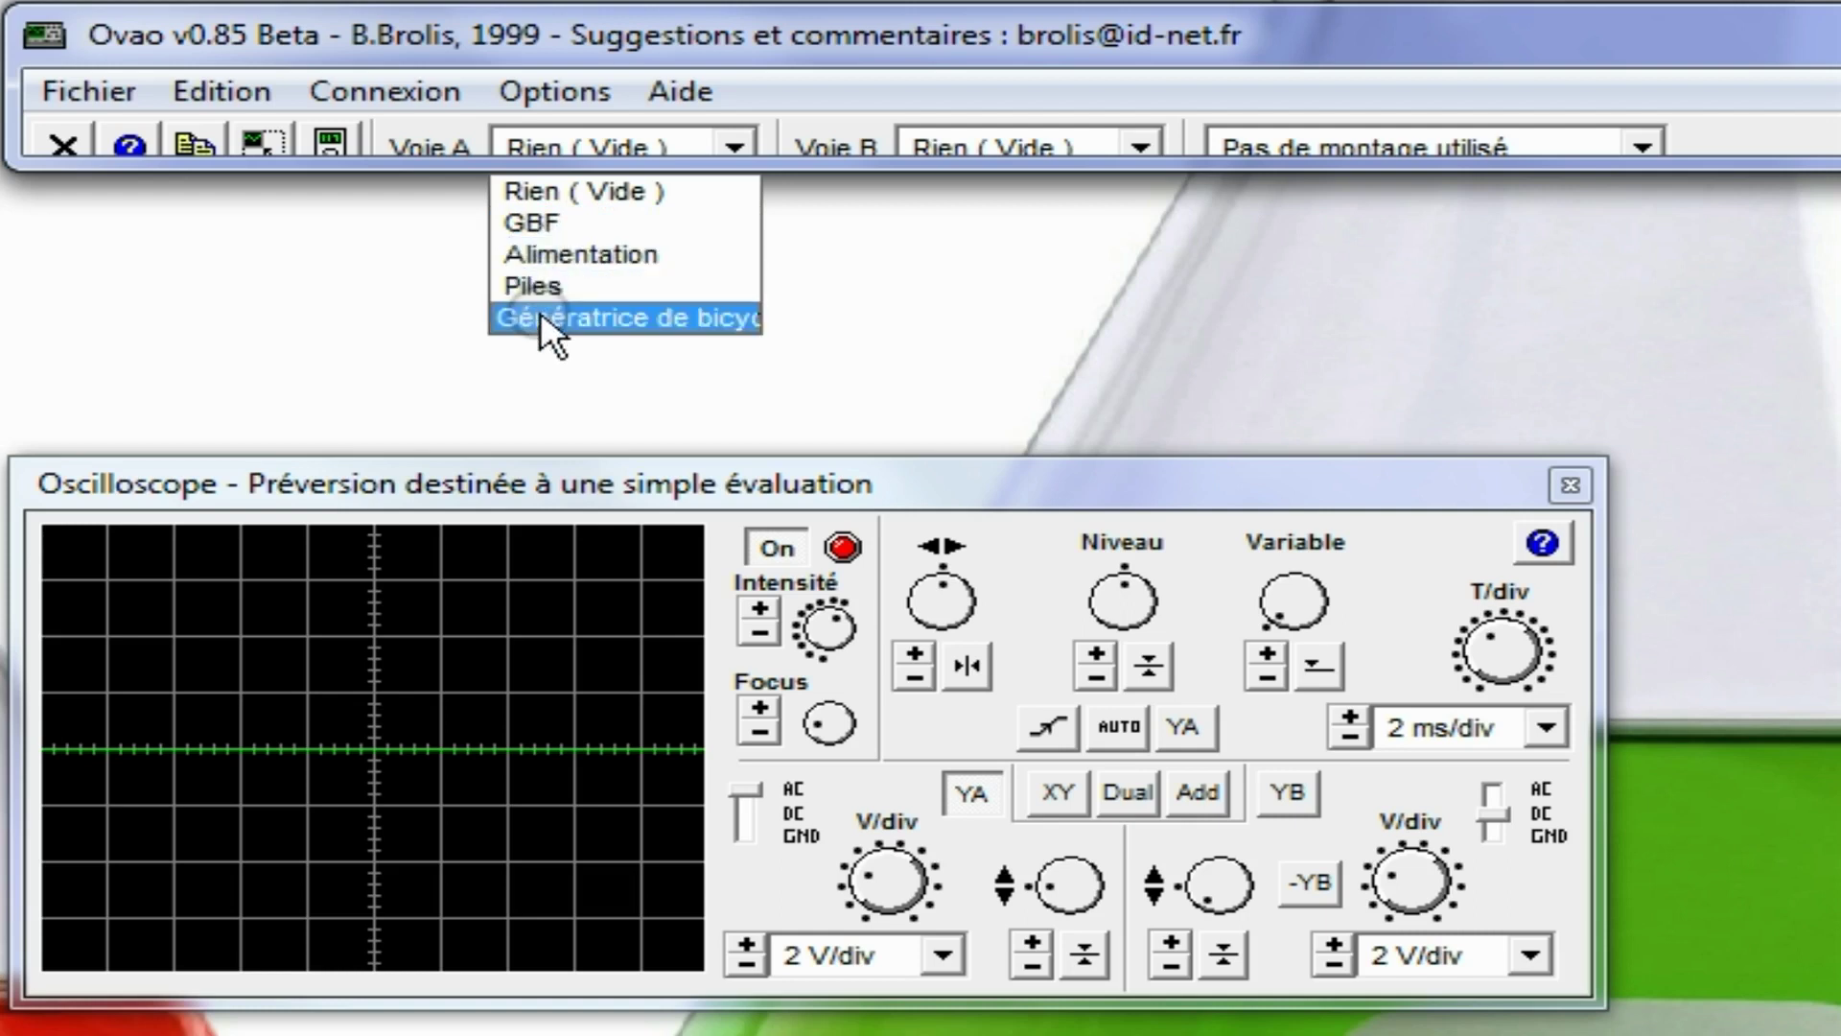
click(545, 223)
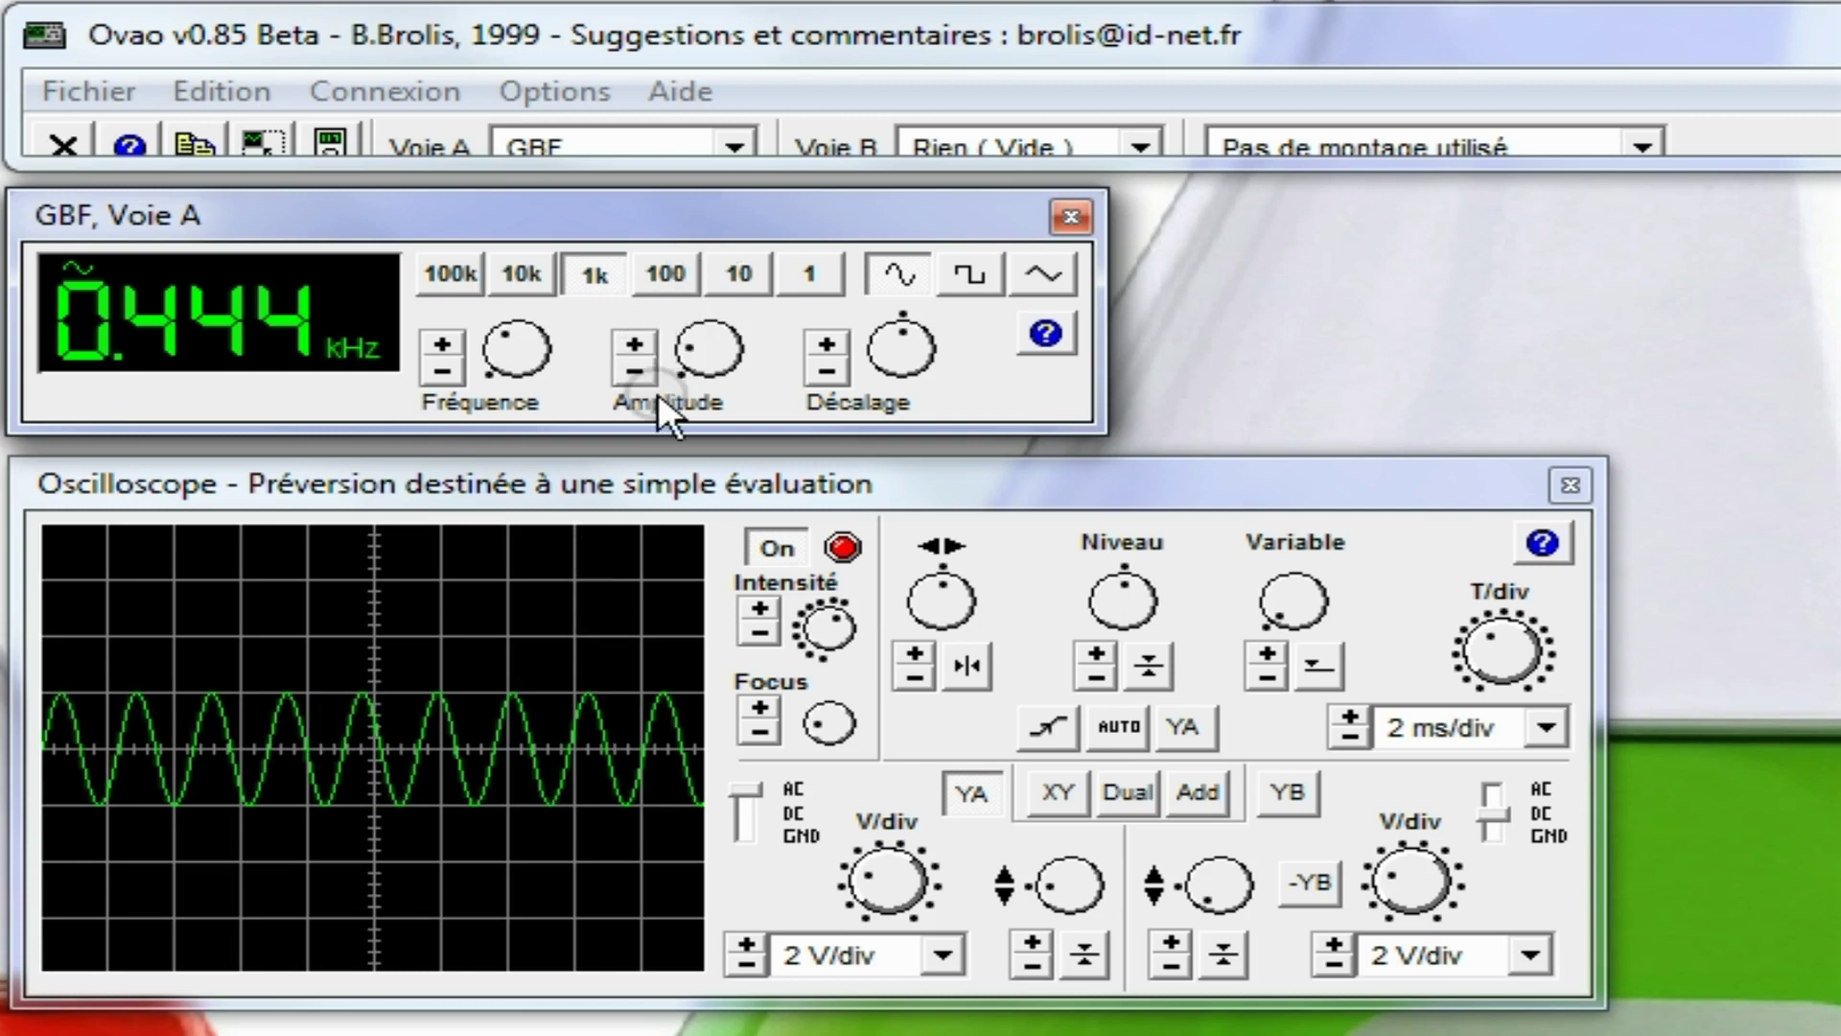
Raise the GBF's amplitude until the sine wave peaks two divisions above the centre line
click(632, 347)
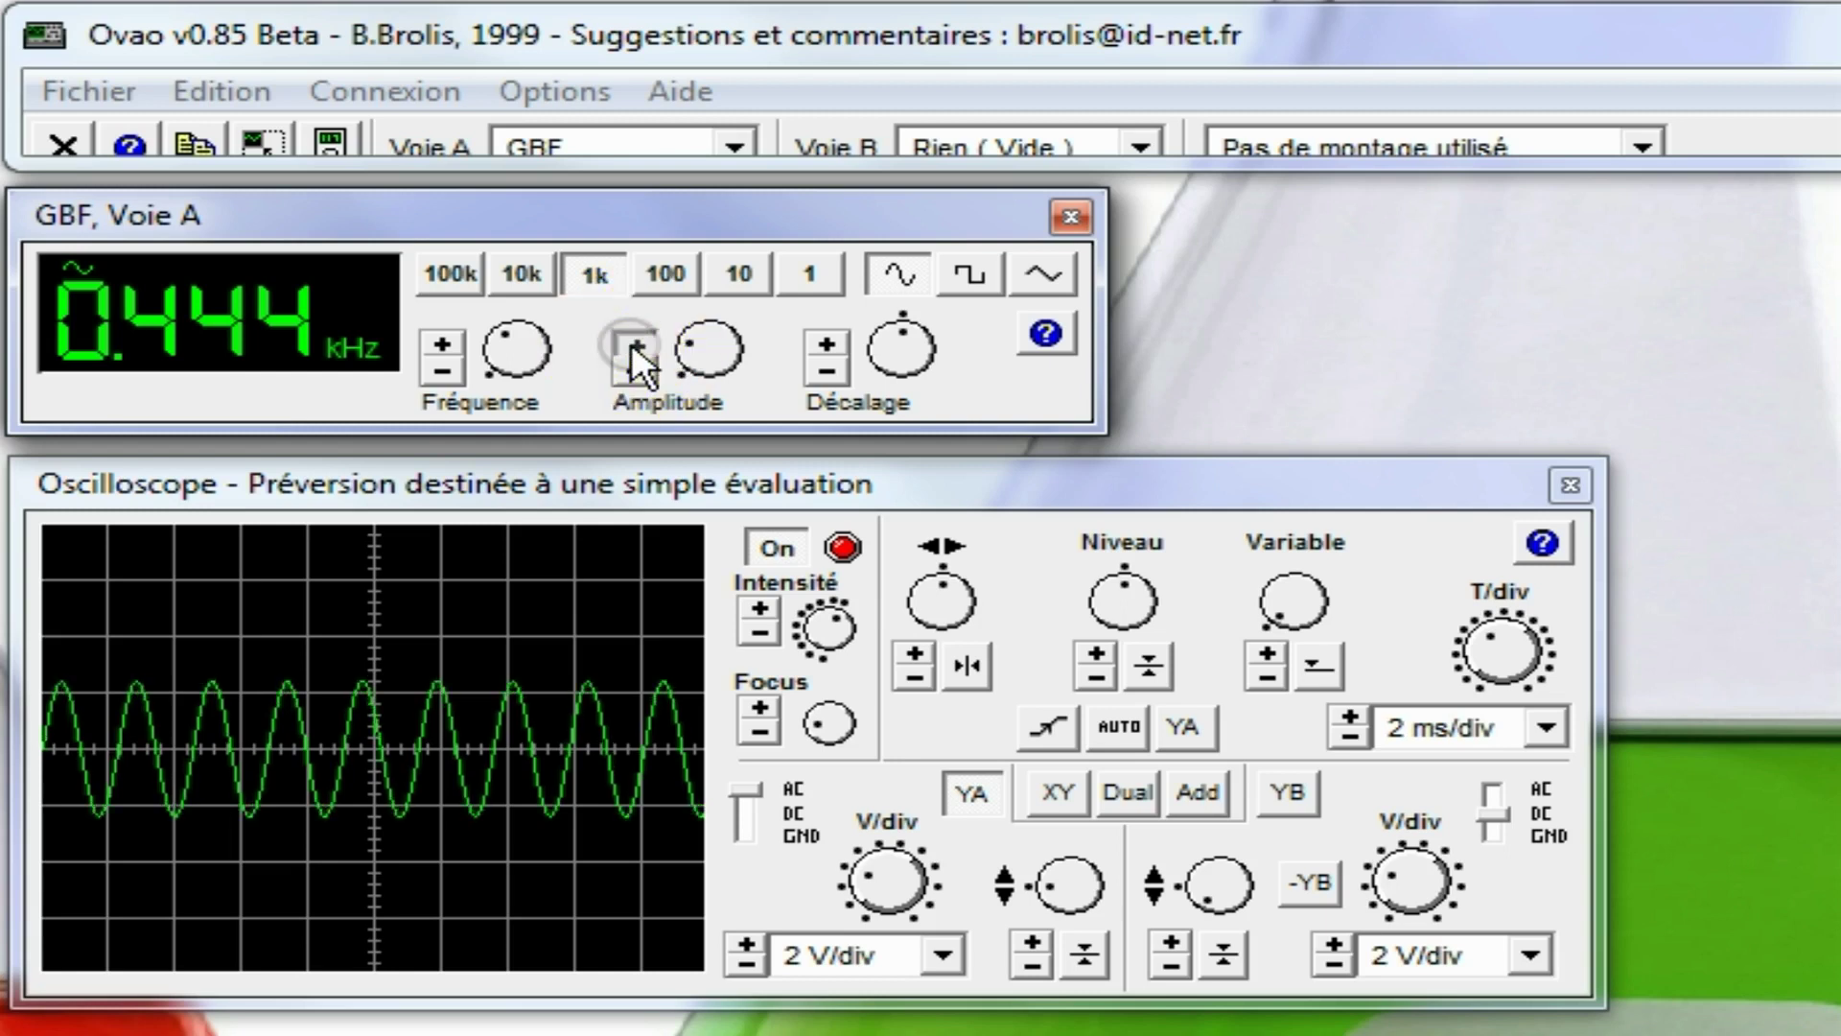
click(632, 345)
click(632, 343)
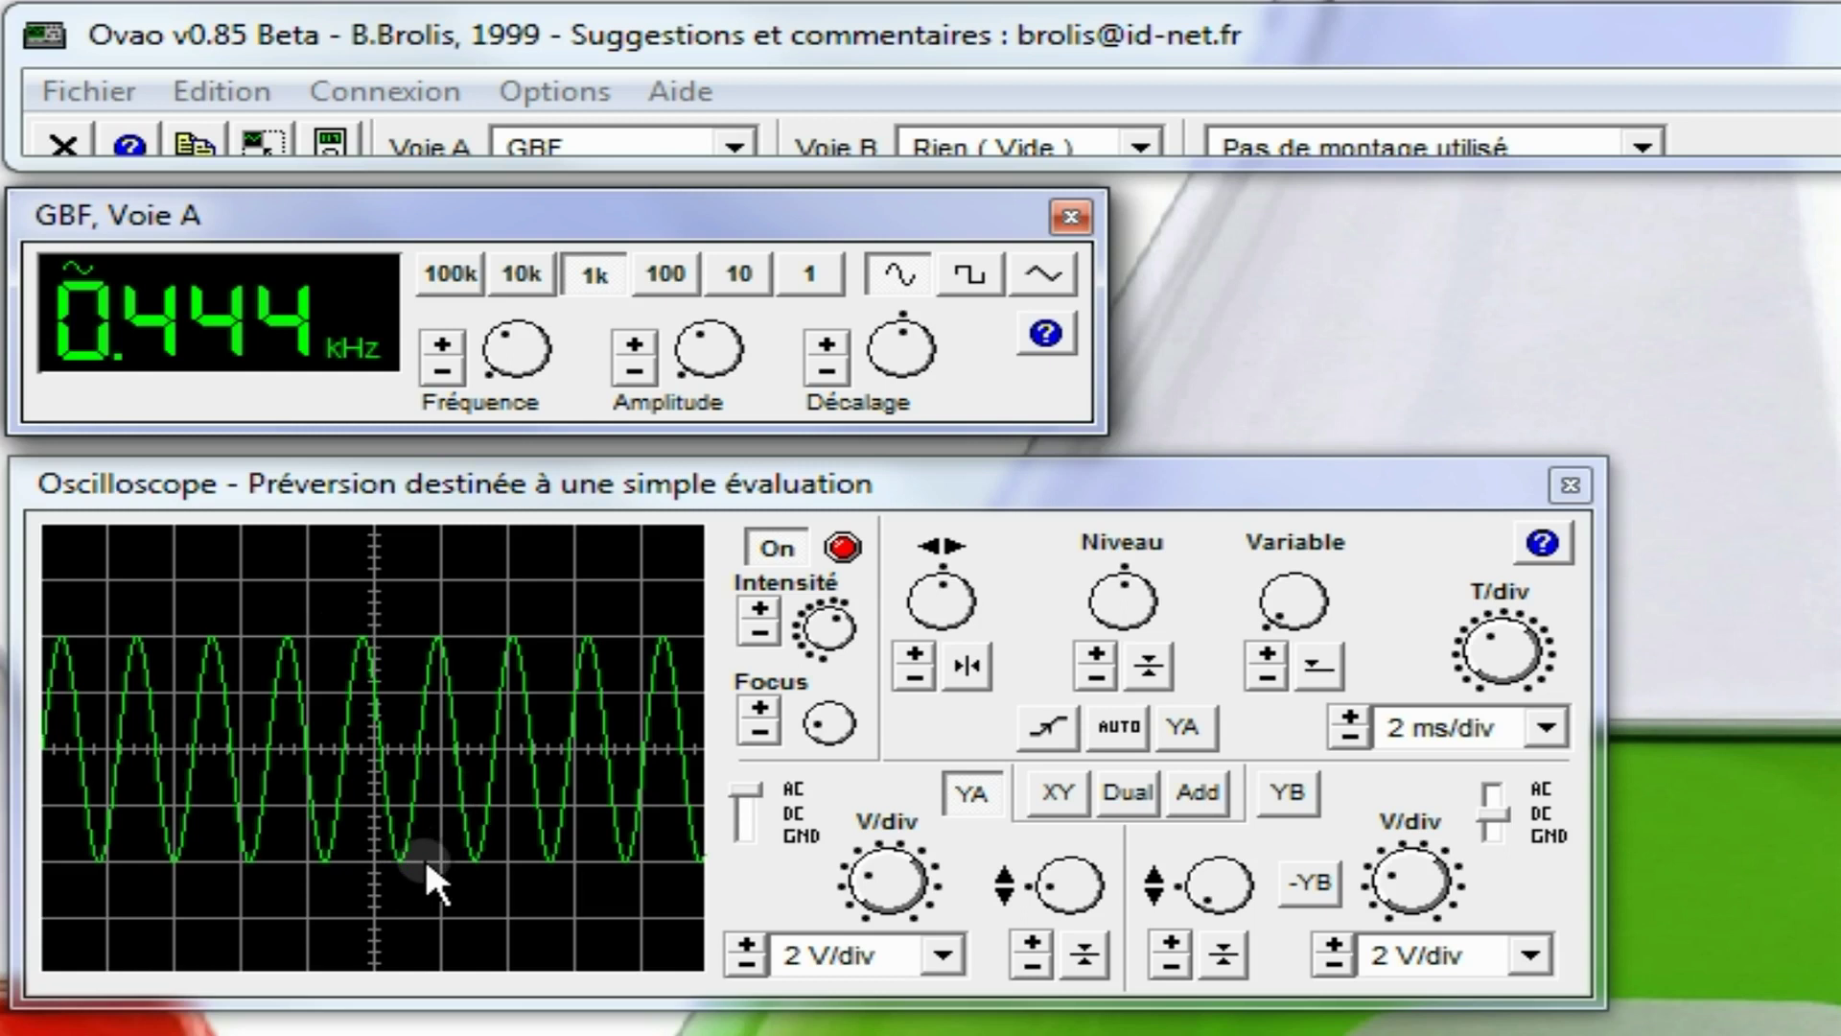
click(644, 370)
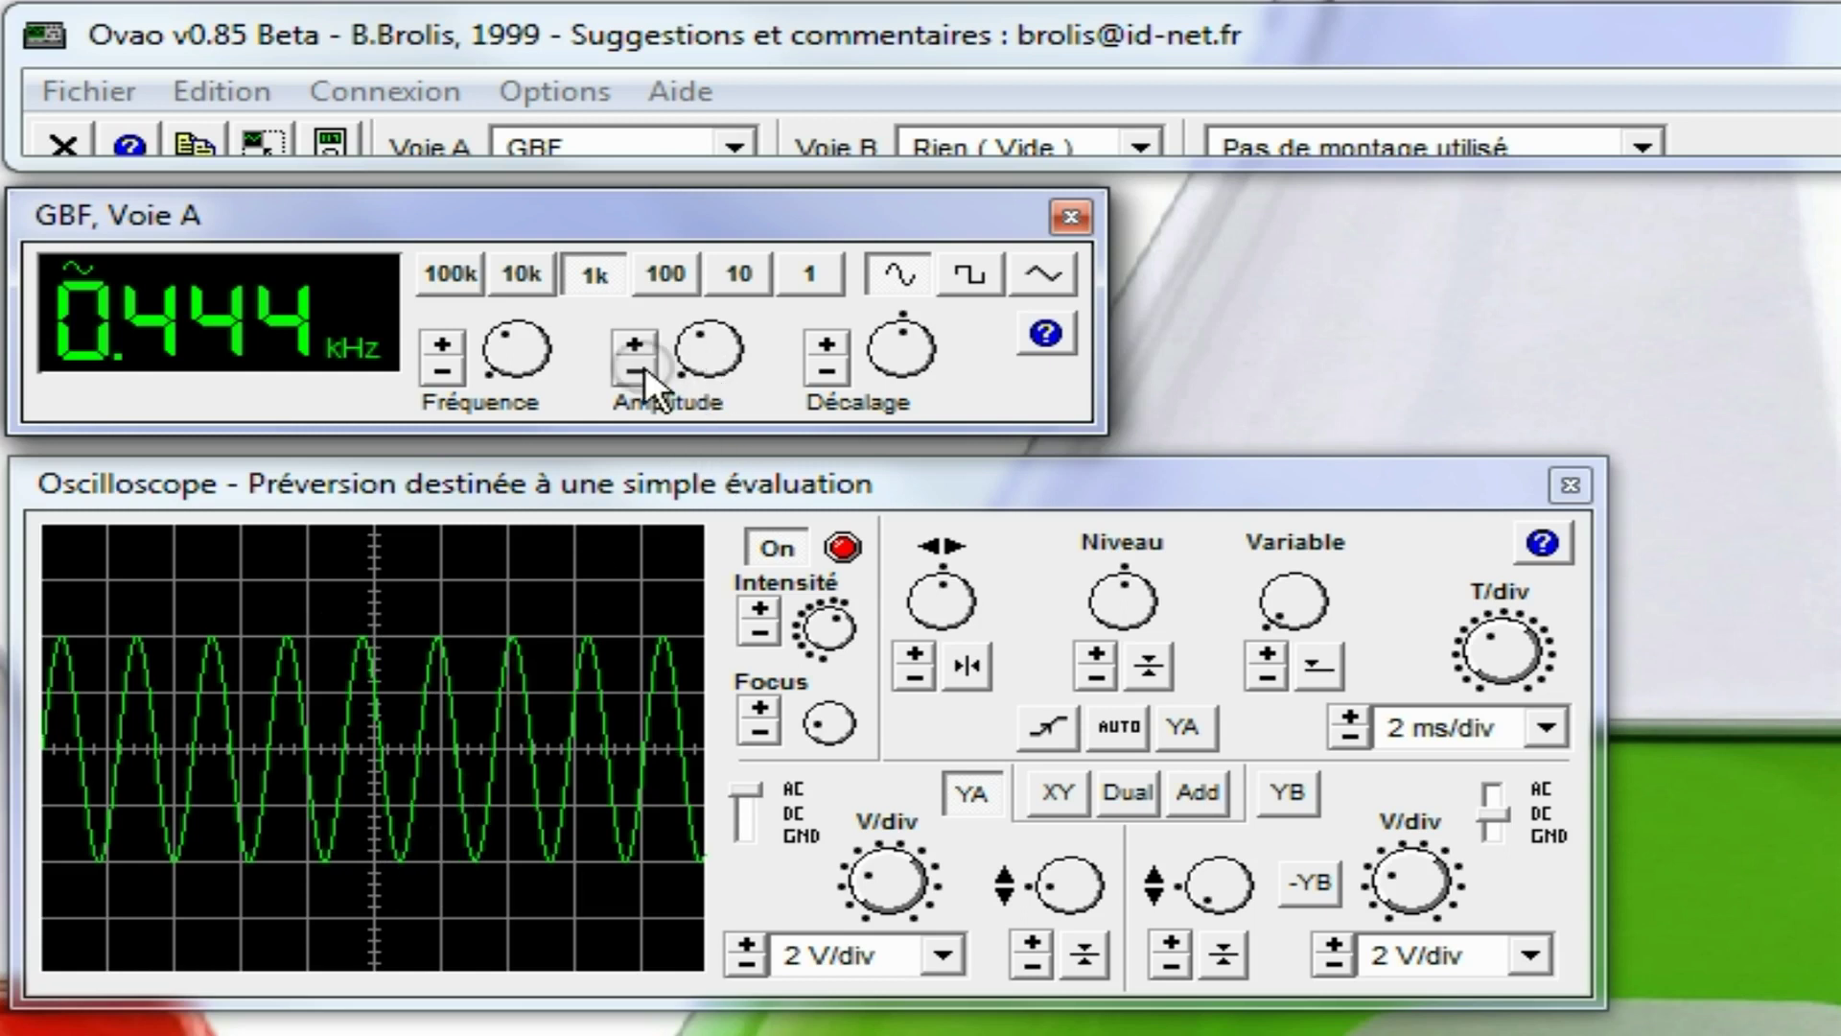
Lower the GBF's frequency to 0.304 kHz
click(443, 371)
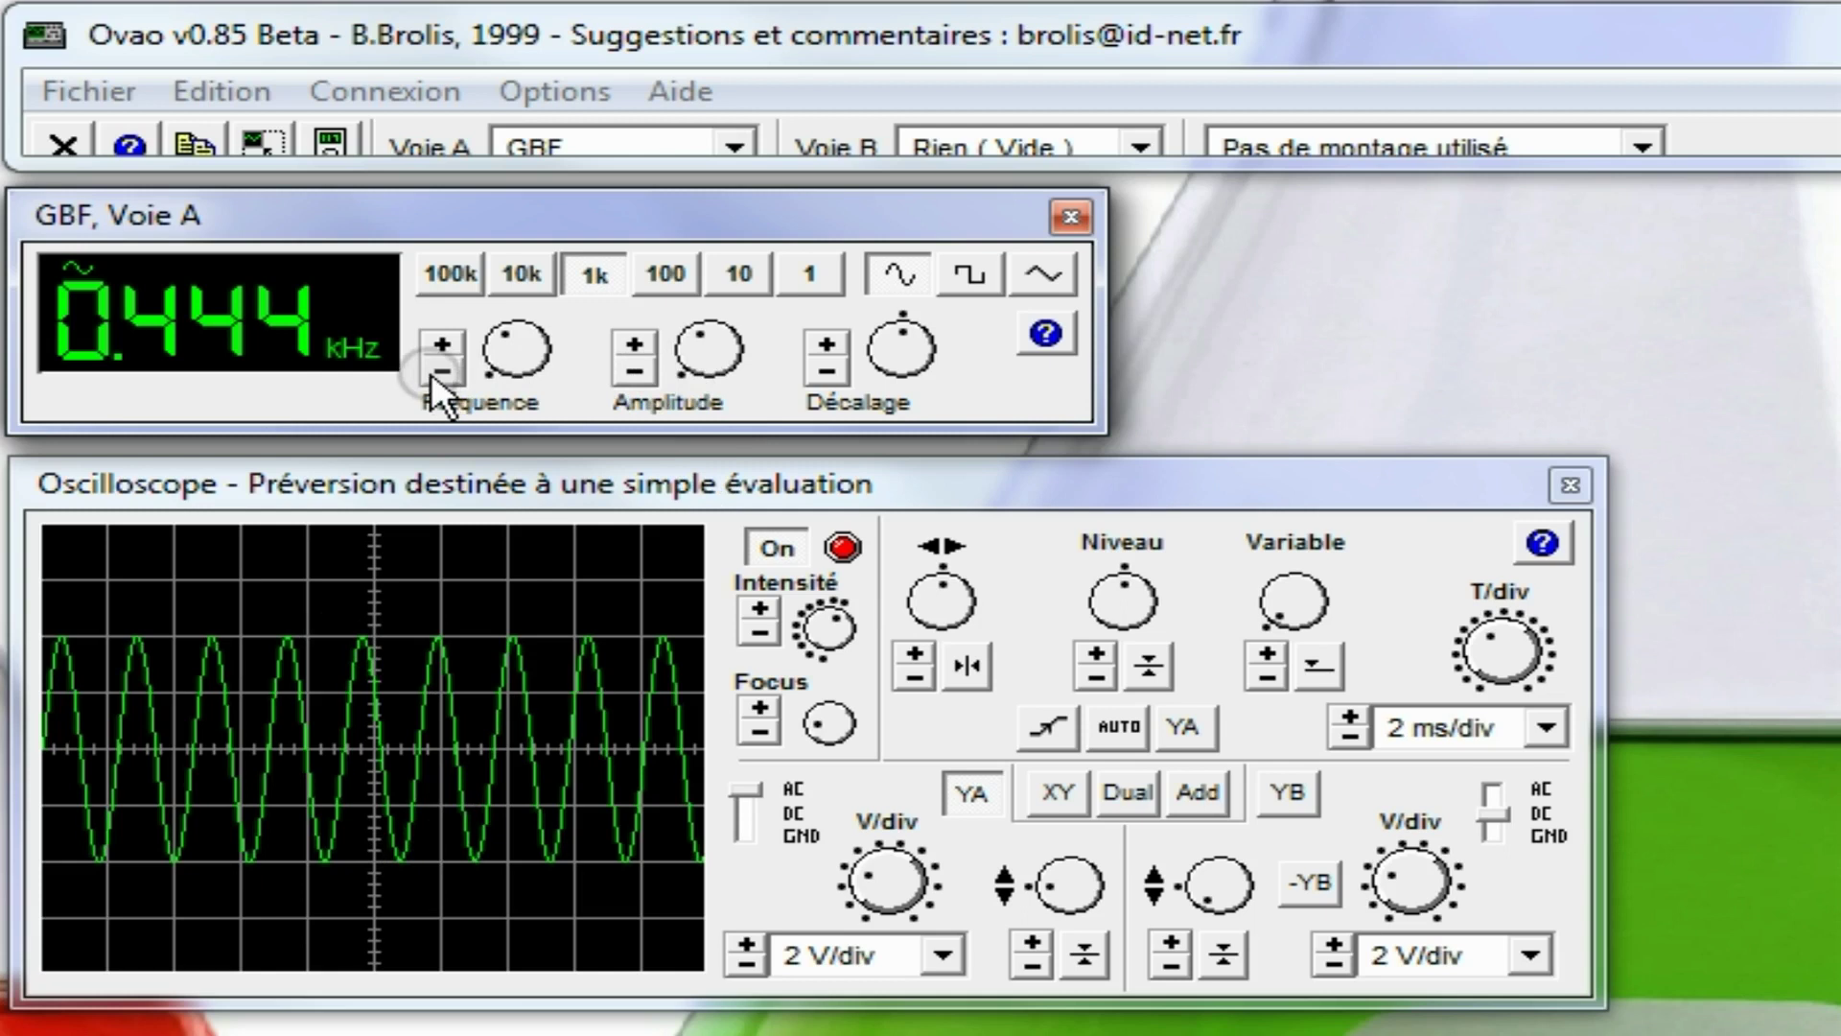
click(438, 373)
click(439, 373)
click(439, 373)
click(439, 373)
click(439, 373)
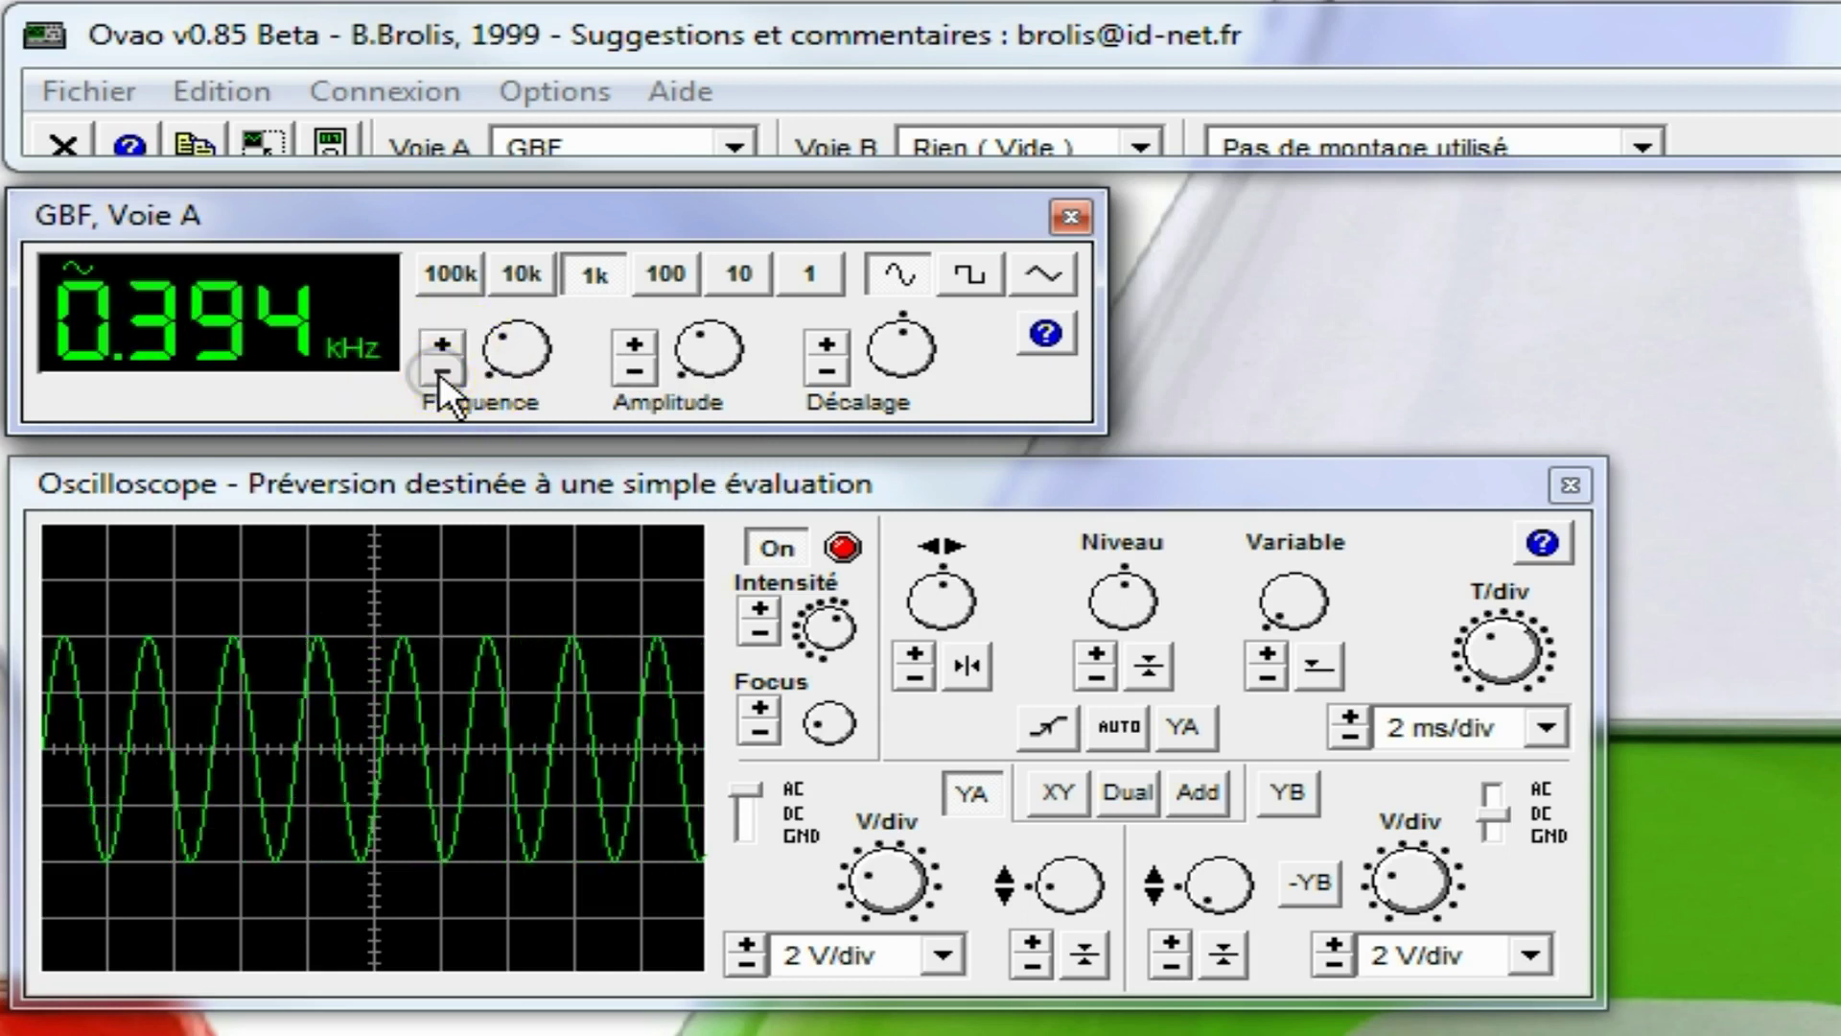
click(438, 373)
click(439, 372)
click(439, 373)
click(439, 373)
click(438, 373)
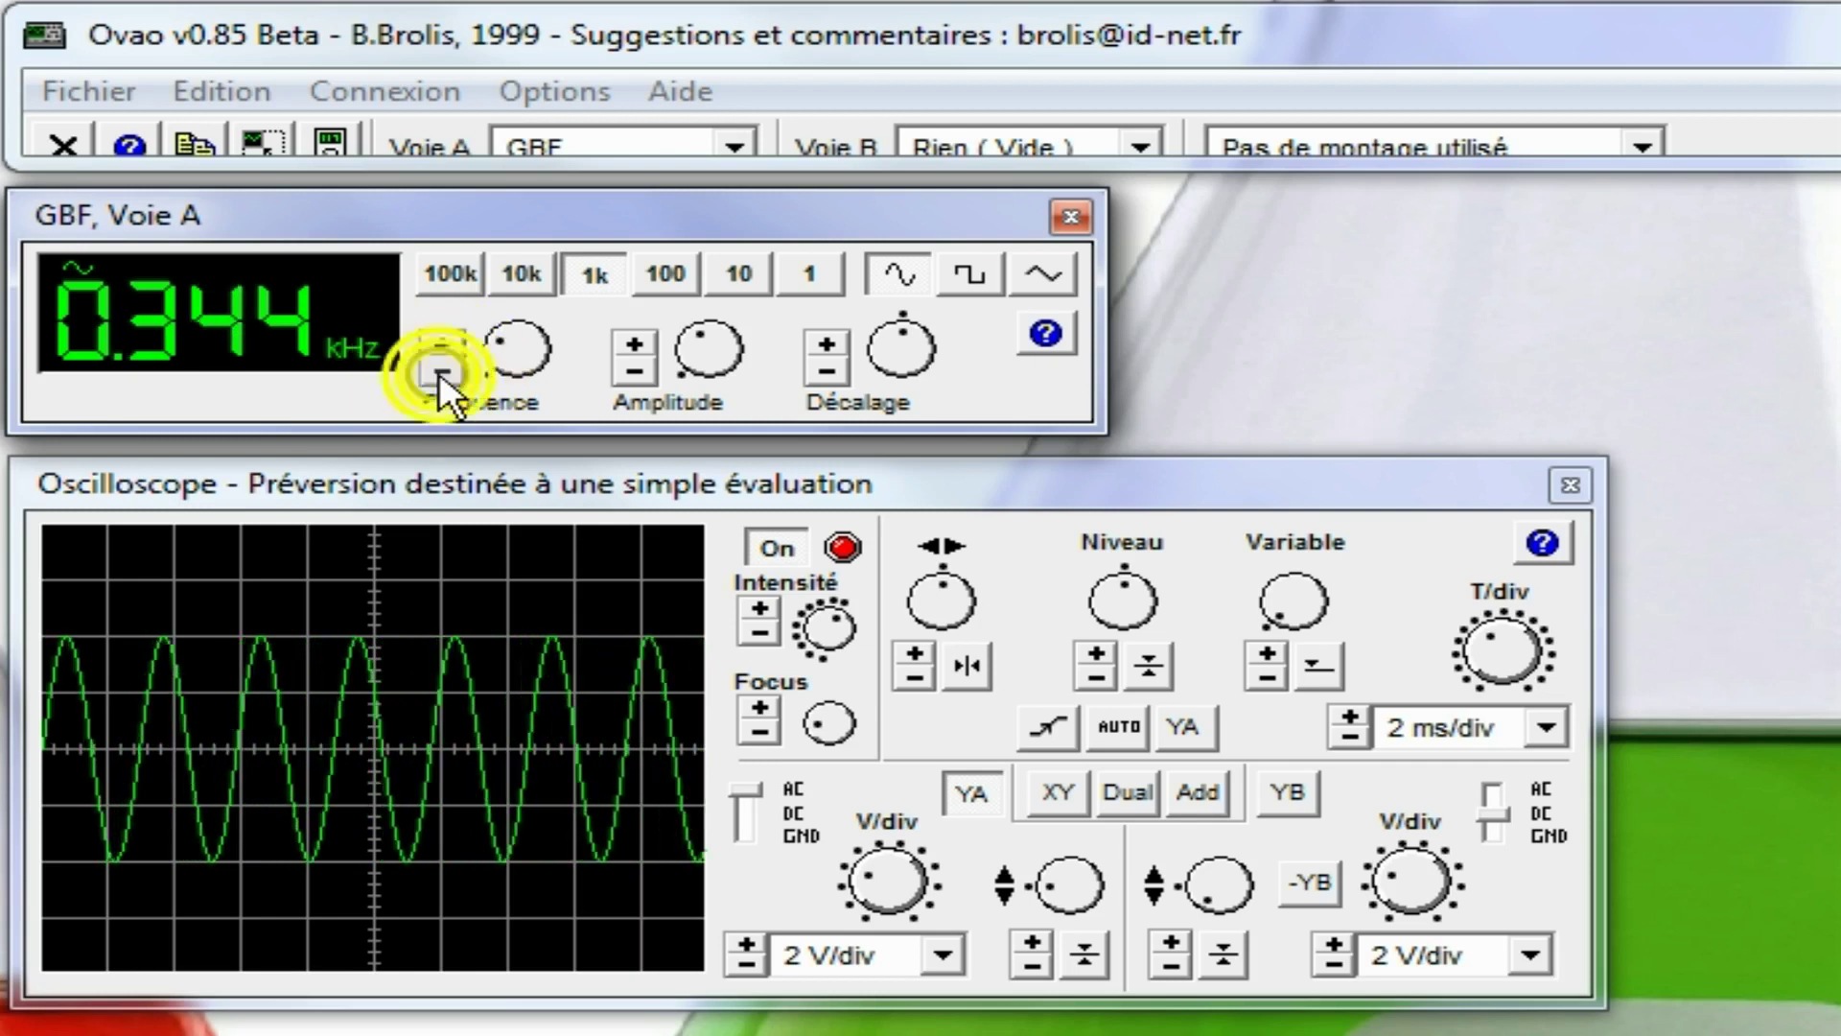
click(438, 373)
click(439, 373)
click(438, 373)
click(439, 373)
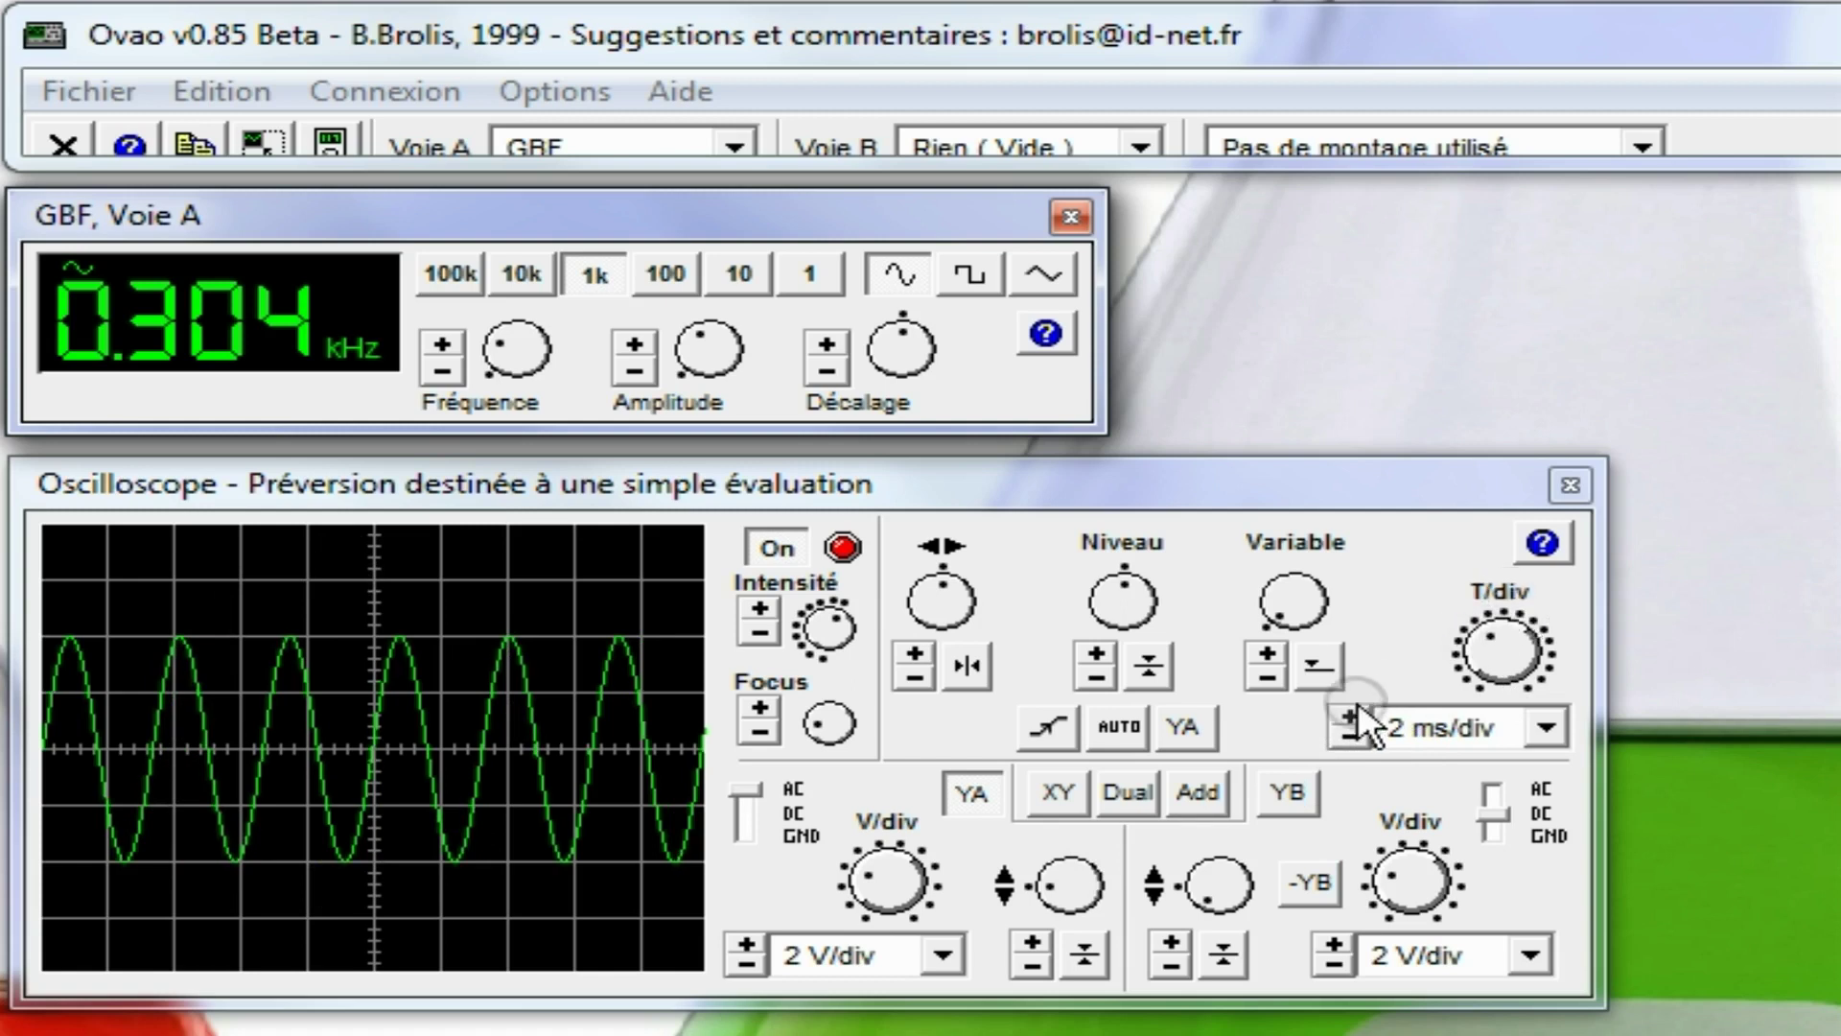
Reduce the time base stepwise to 0,1 ms/div, then bring it back up to 0,5 ms/div to fit one full period on screen
click(1344, 739)
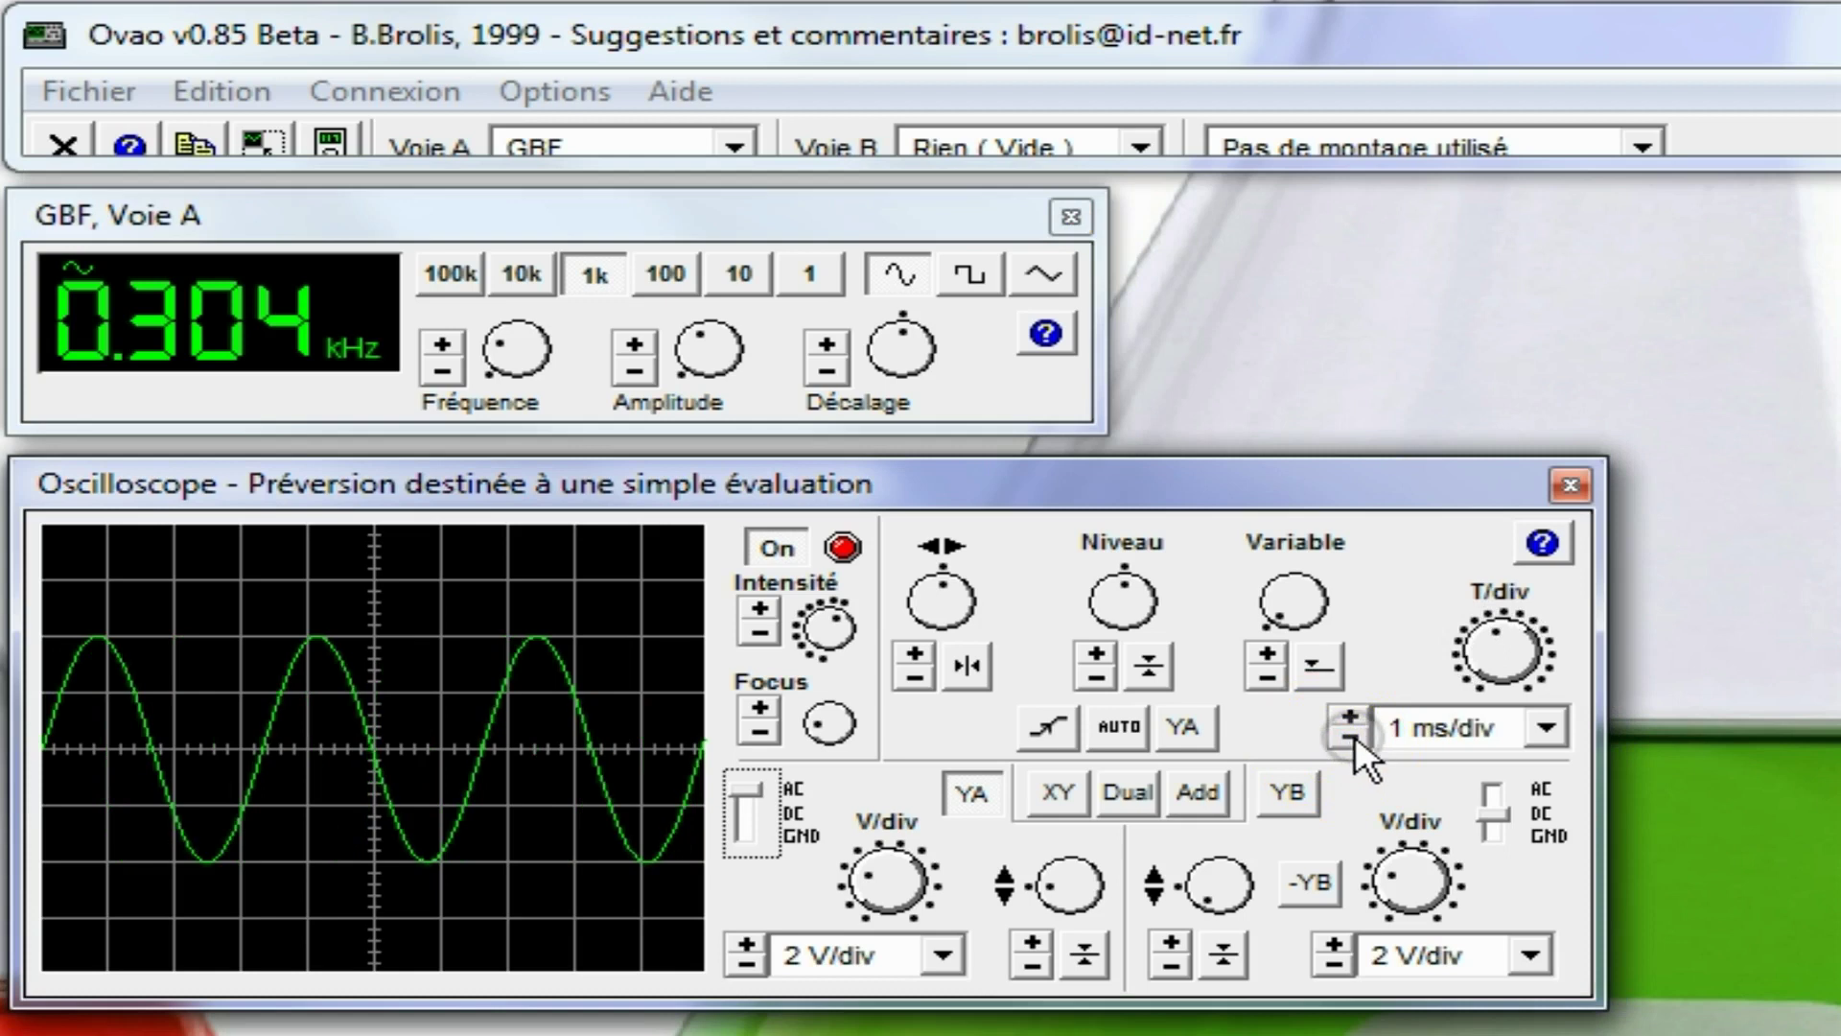
click(1355, 735)
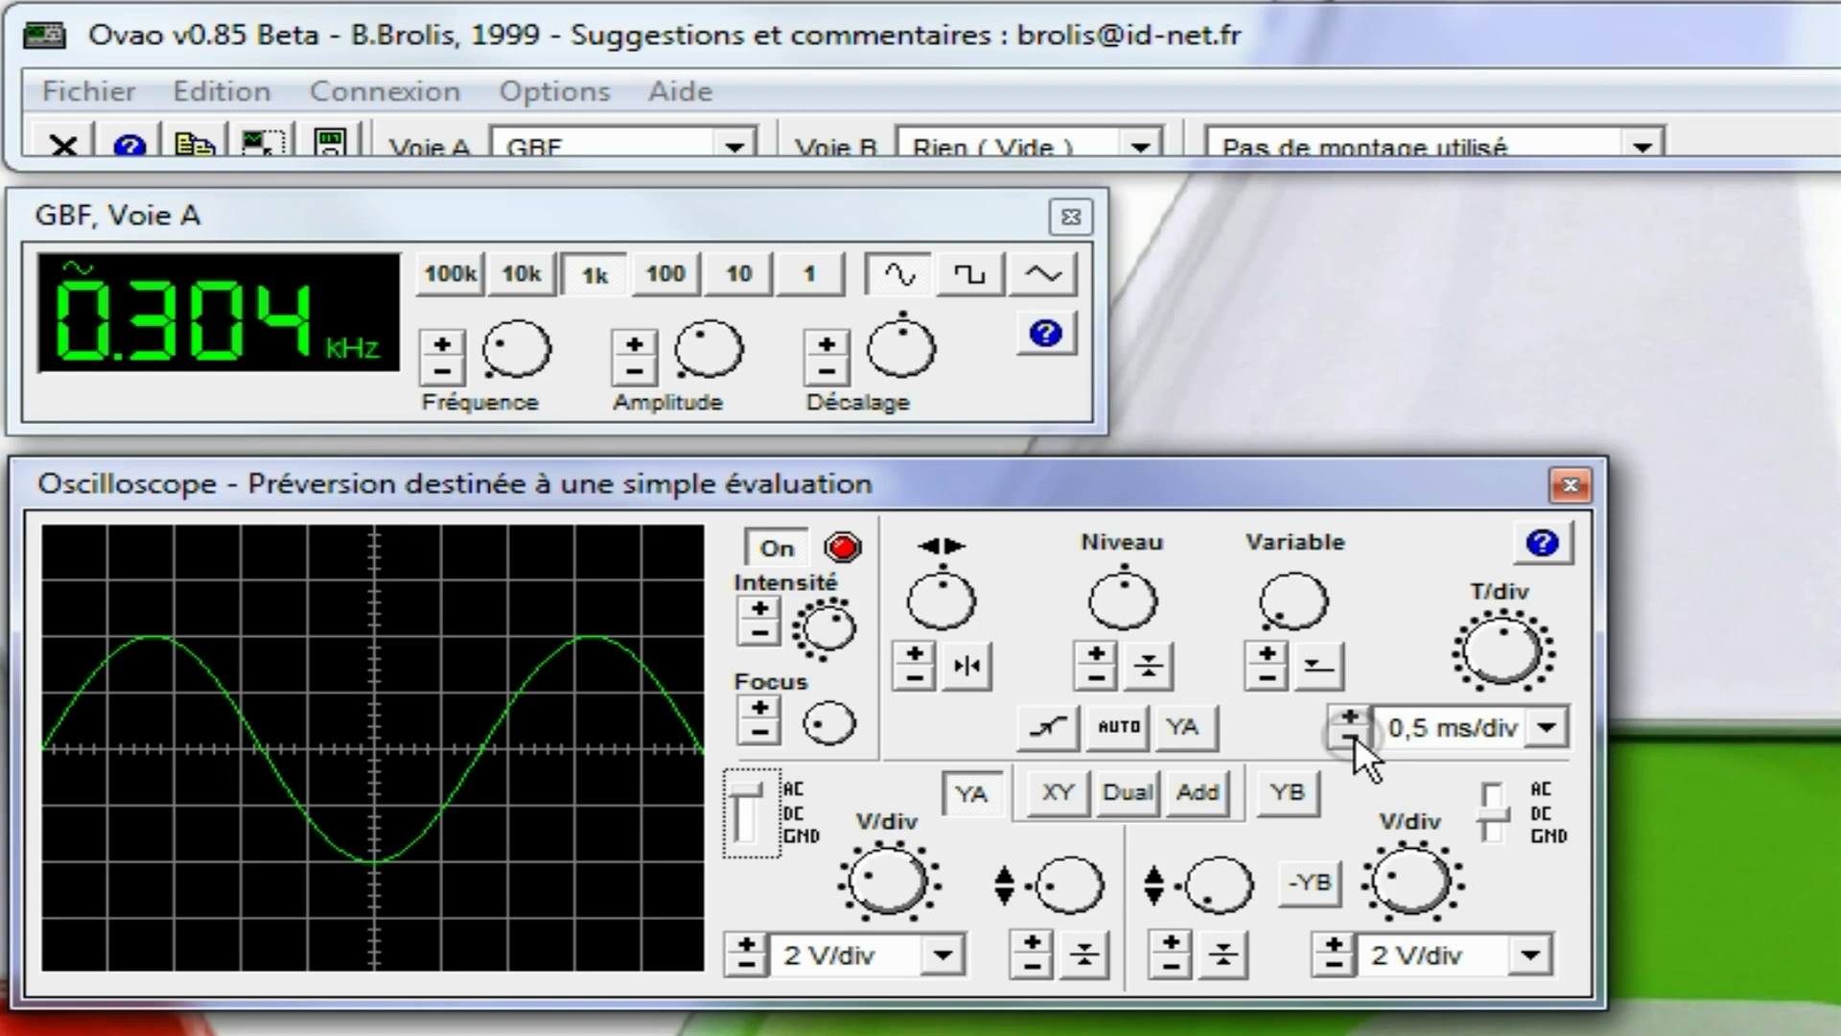
click(1351, 739)
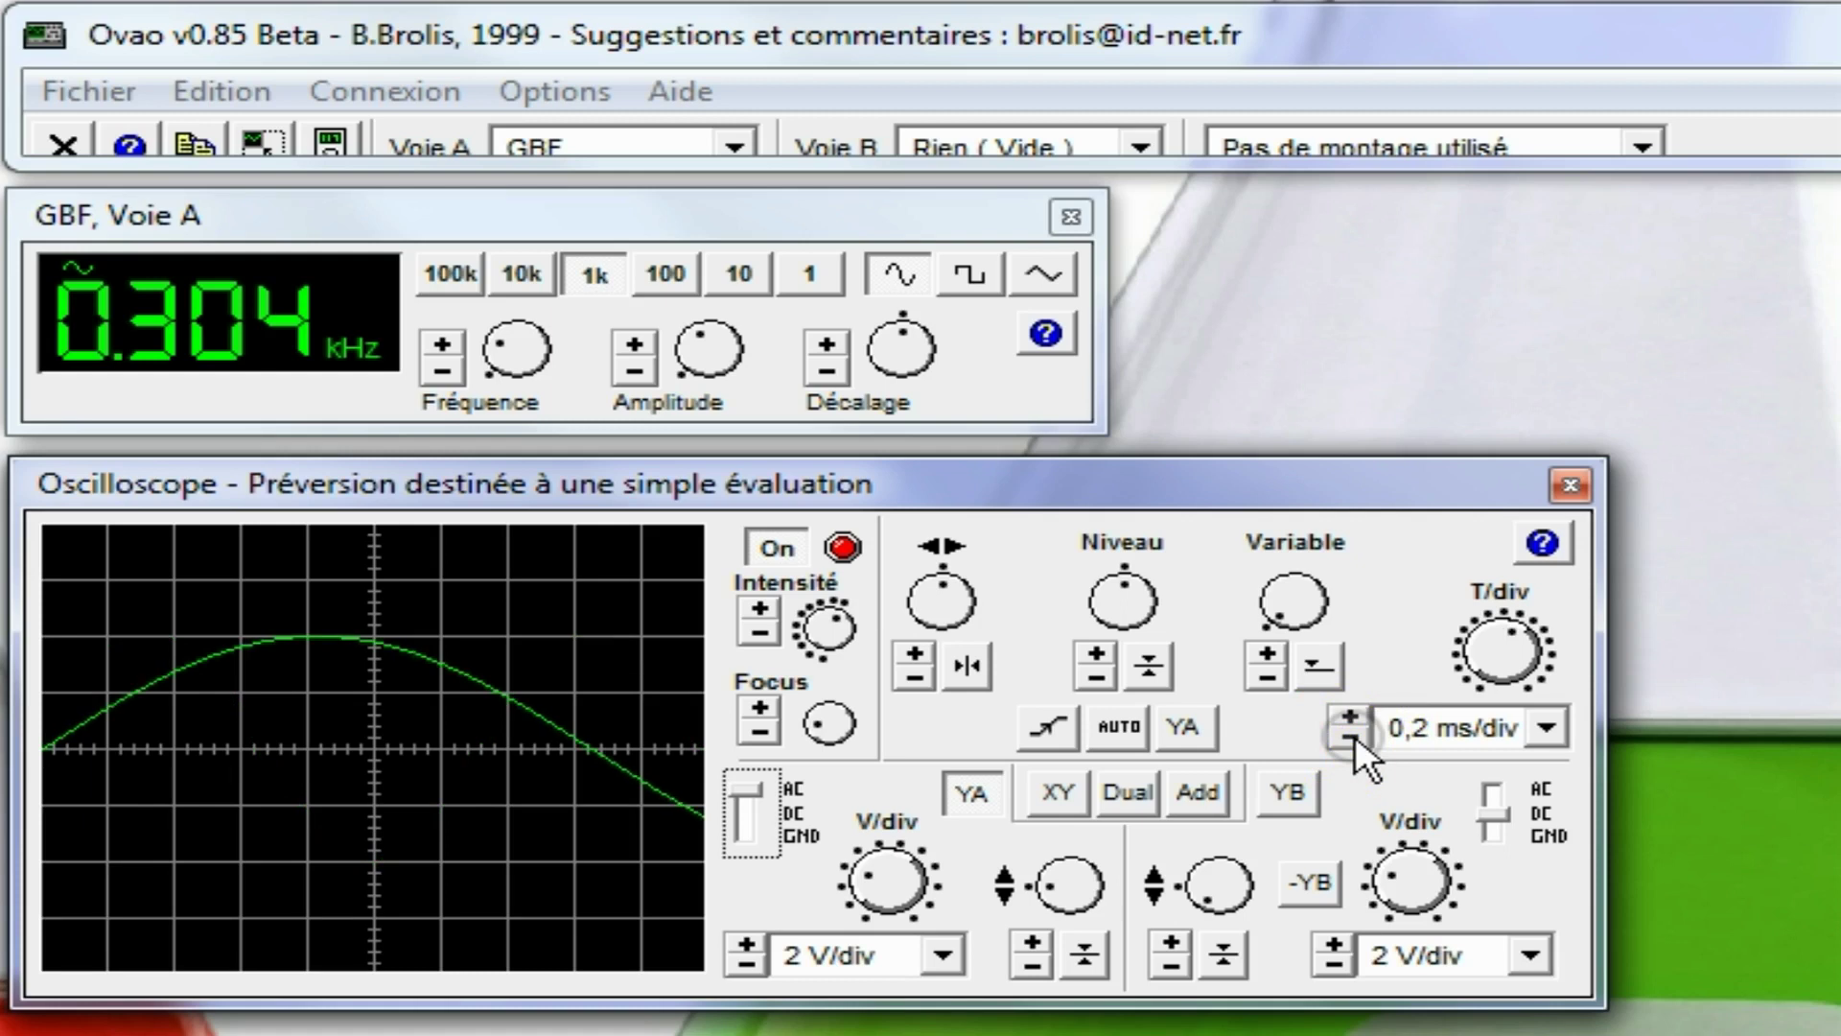
click(1350, 738)
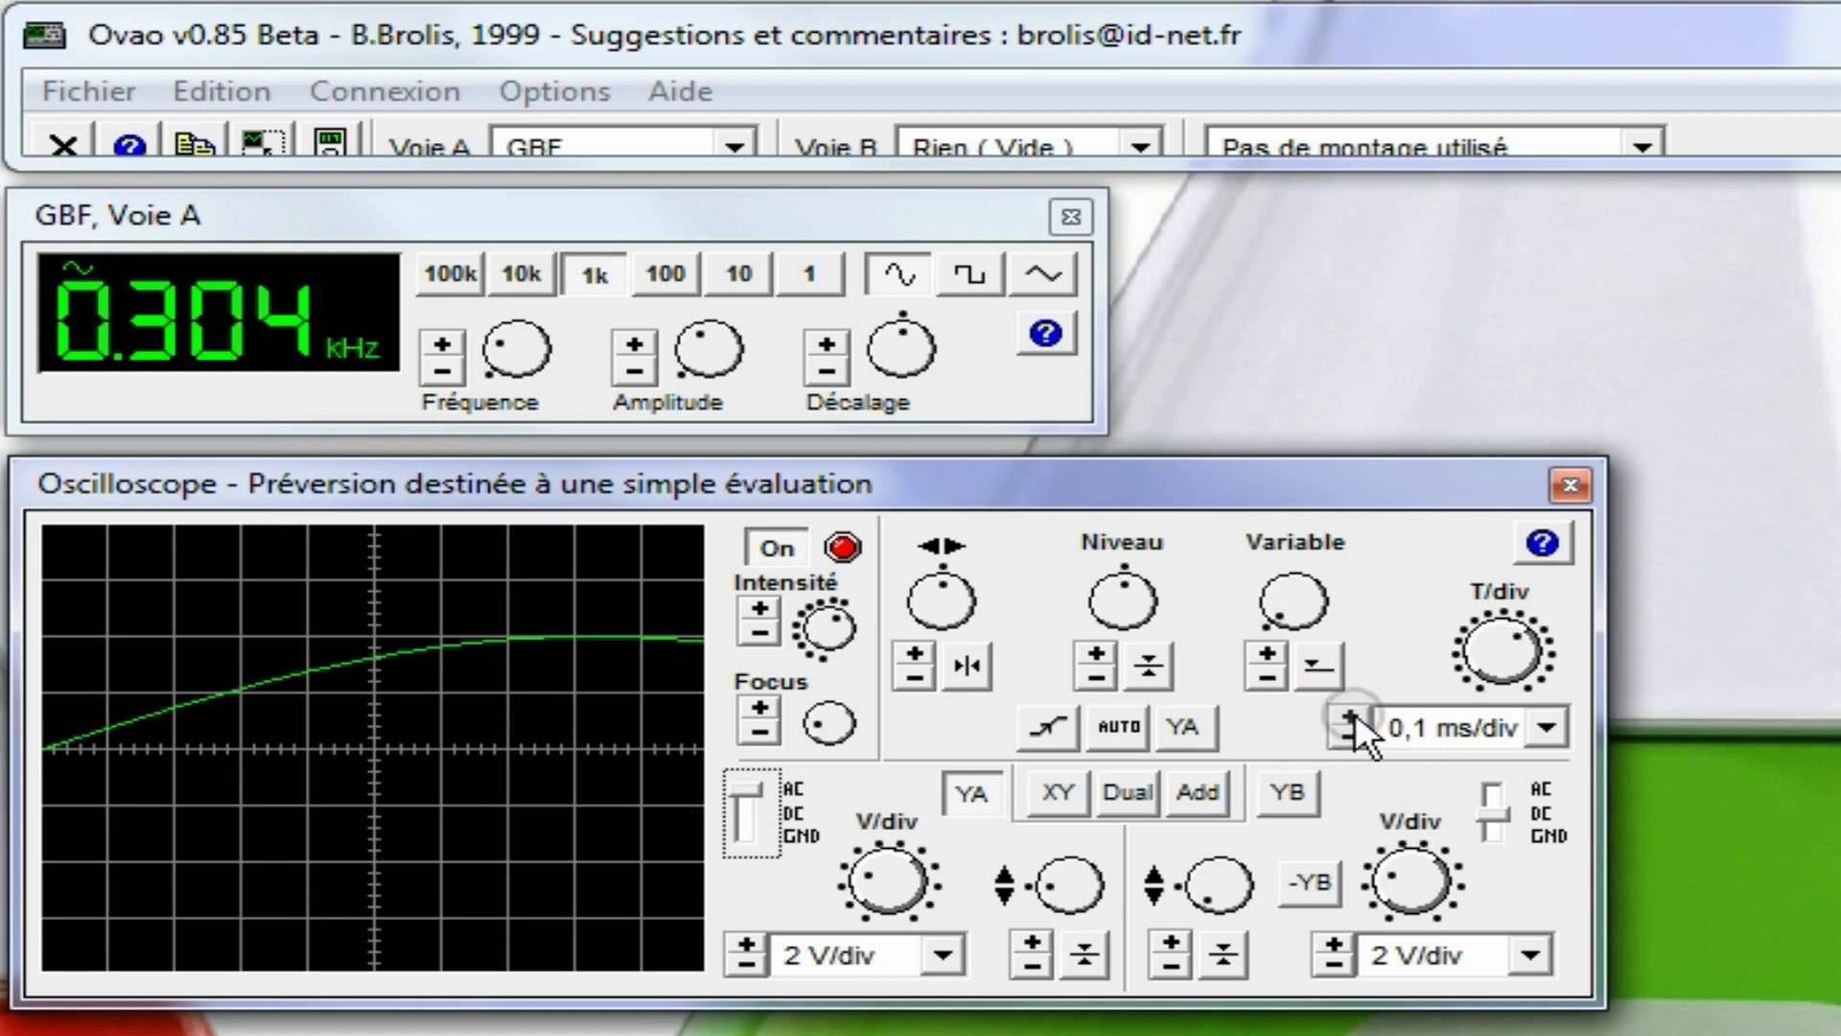
click(1354, 711)
click(1355, 707)
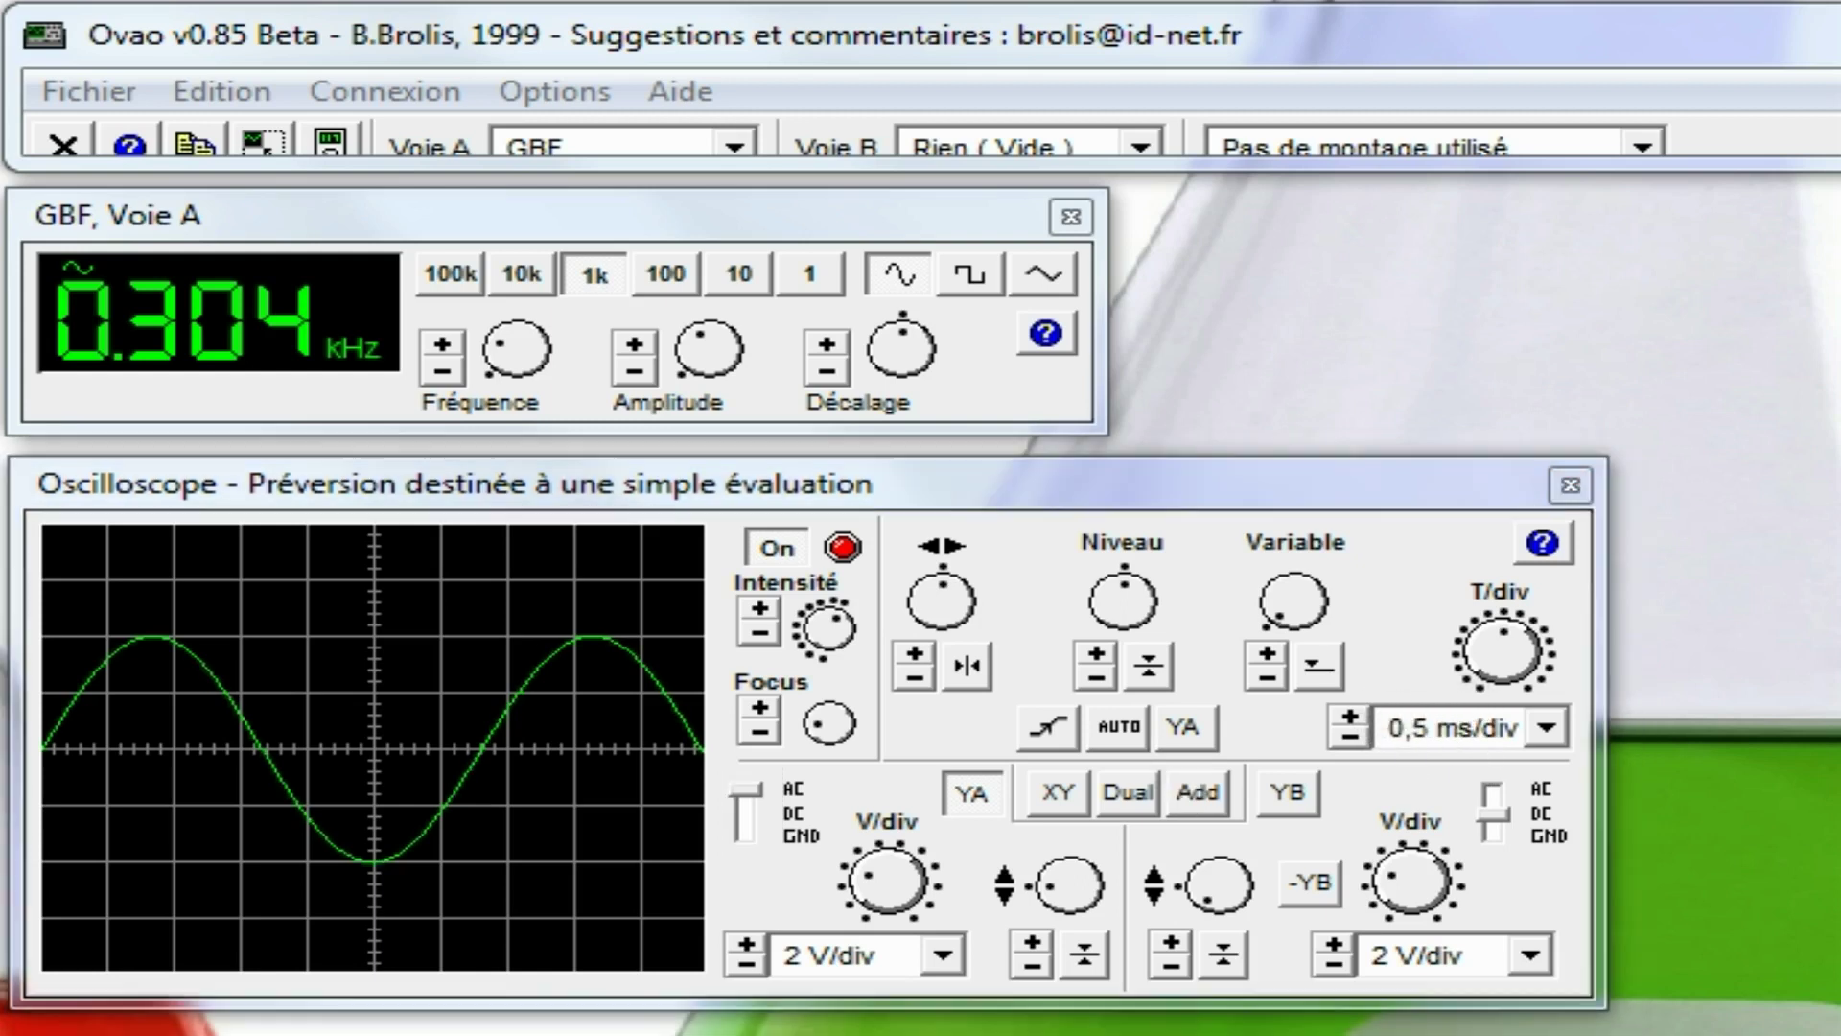
Switch to the calculator, multiply 6.6 by 0.5 to get the period, and move its window clear of the GBF frequency display
drag(233, 499, 526, 370)
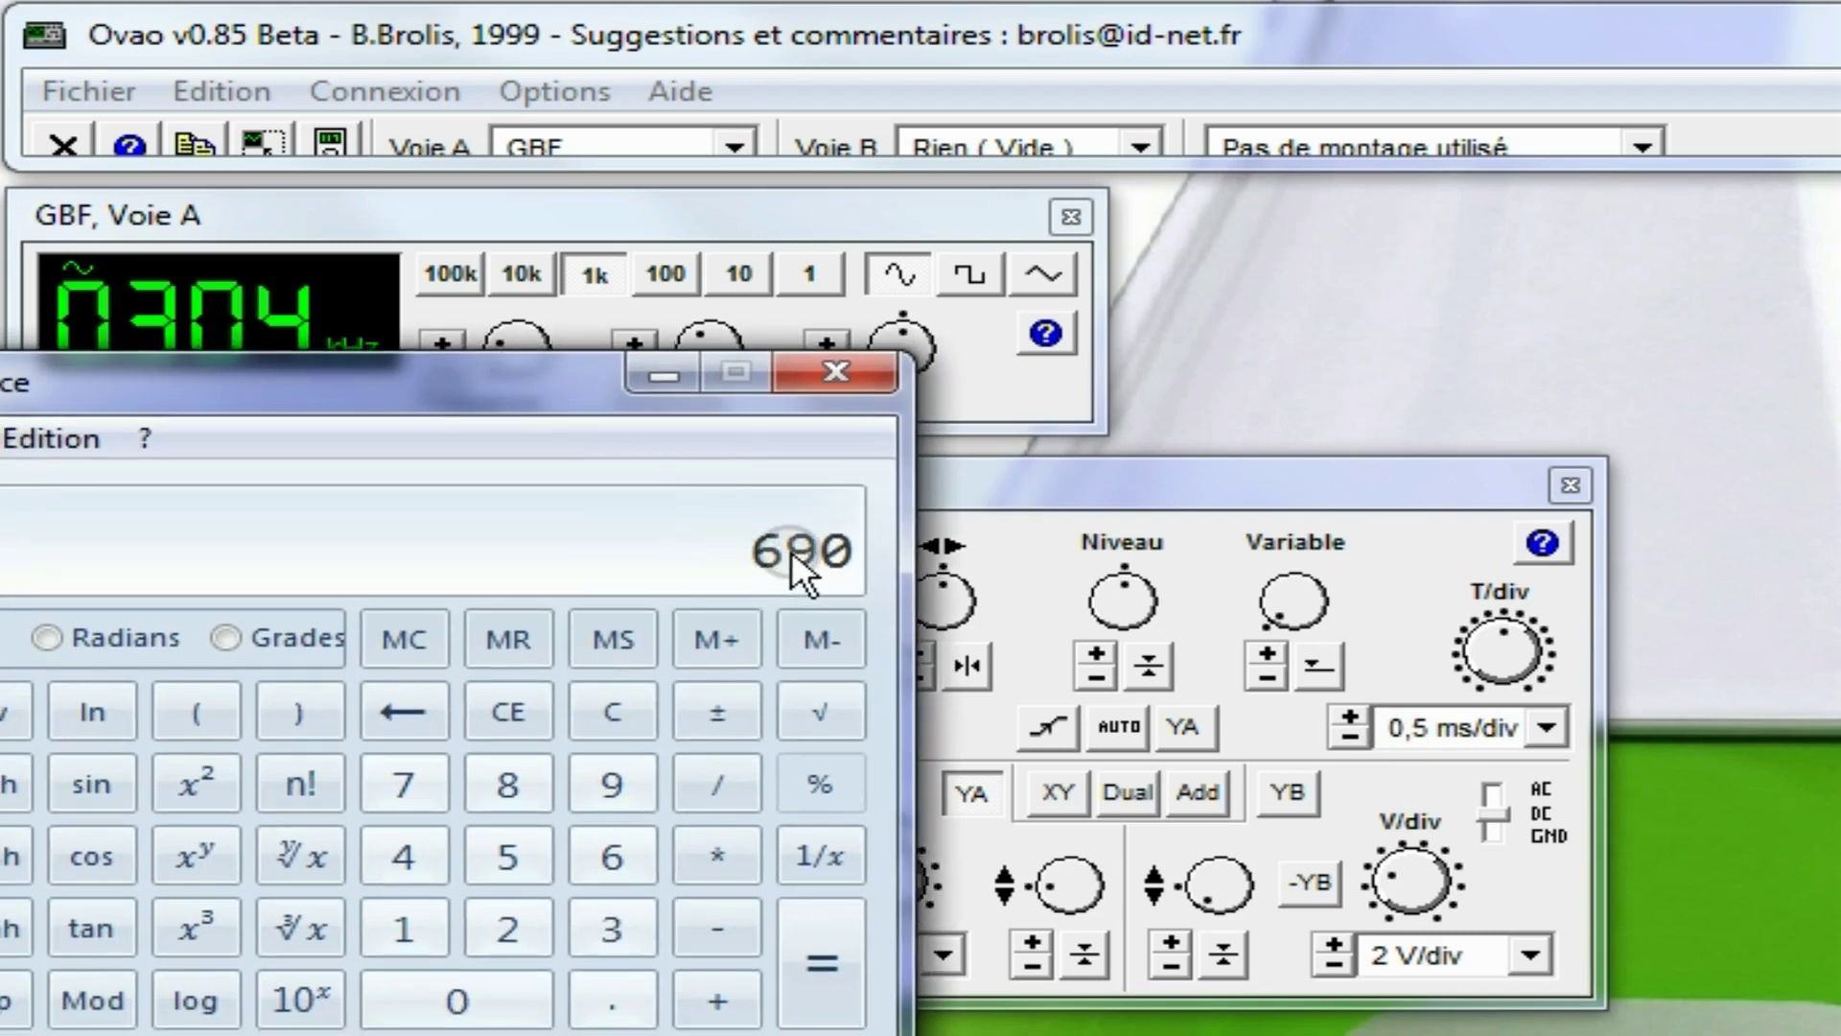
click(610, 856)
click(610, 1000)
click(611, 856)
click(722, 844)
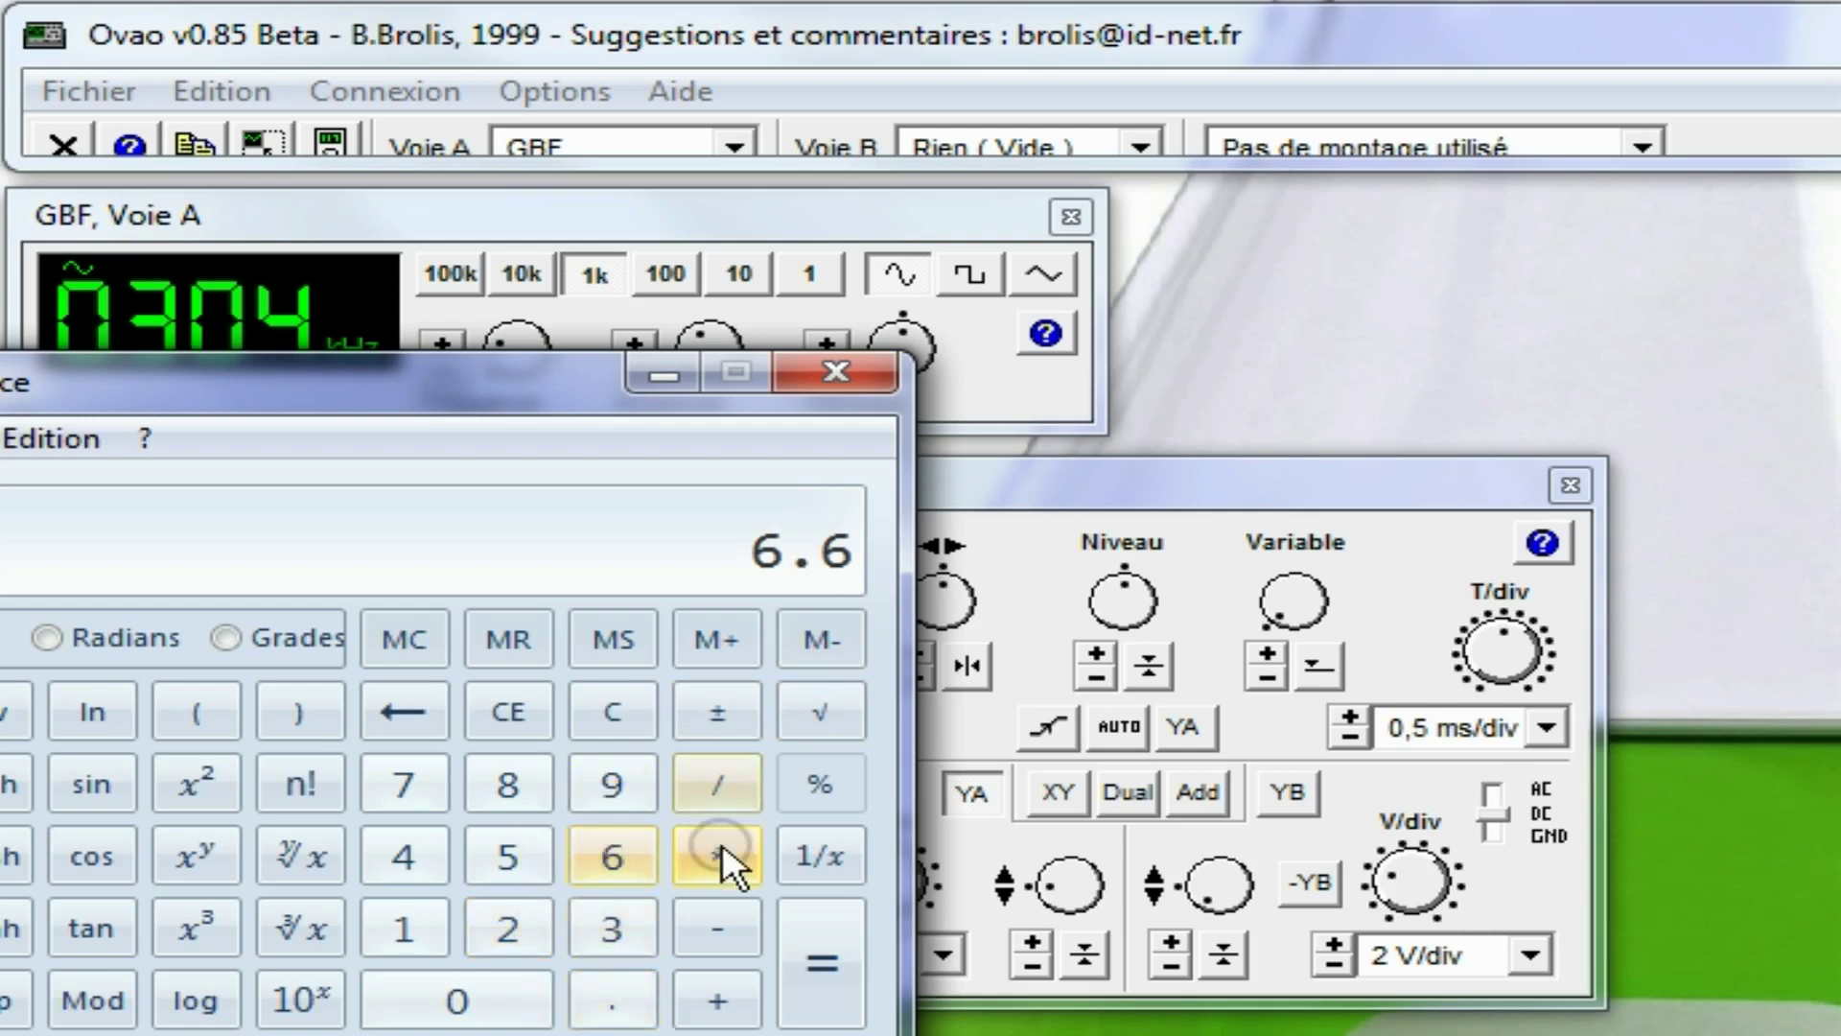
click(498, 997)
click(606, 997)
click(507, 851)
click(821, 974)
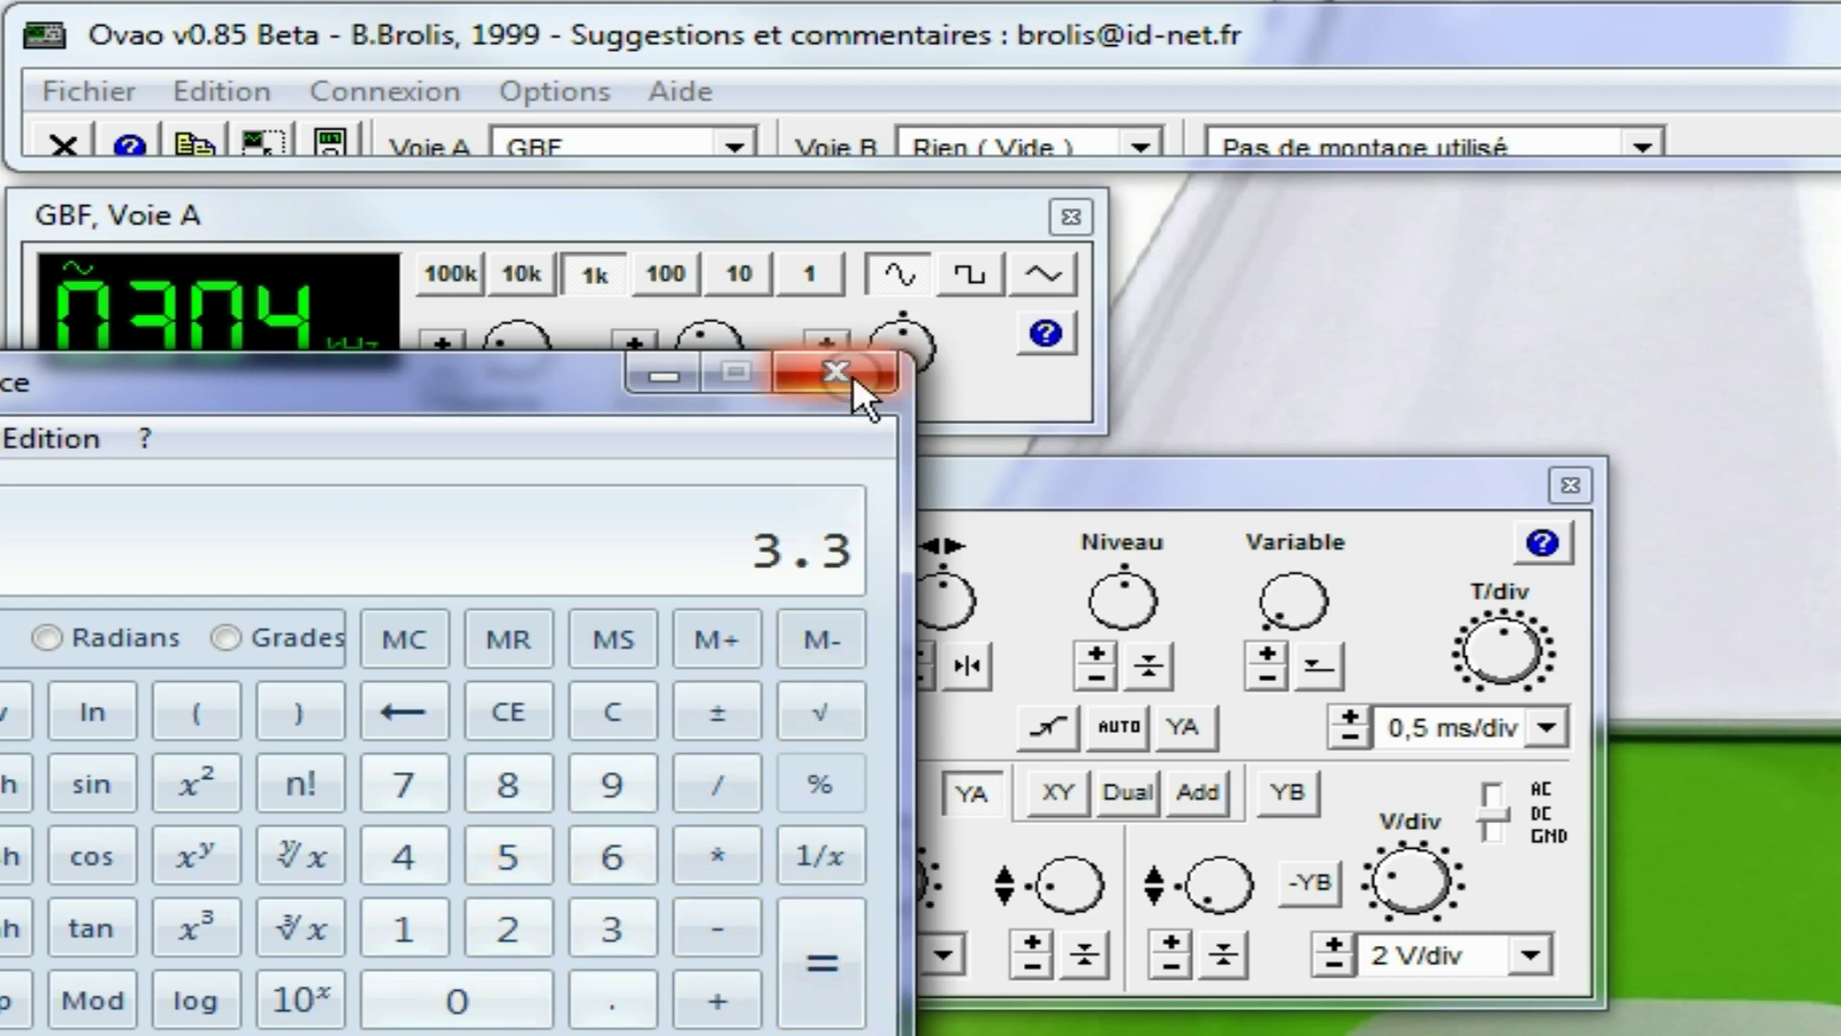
click(383, 927)
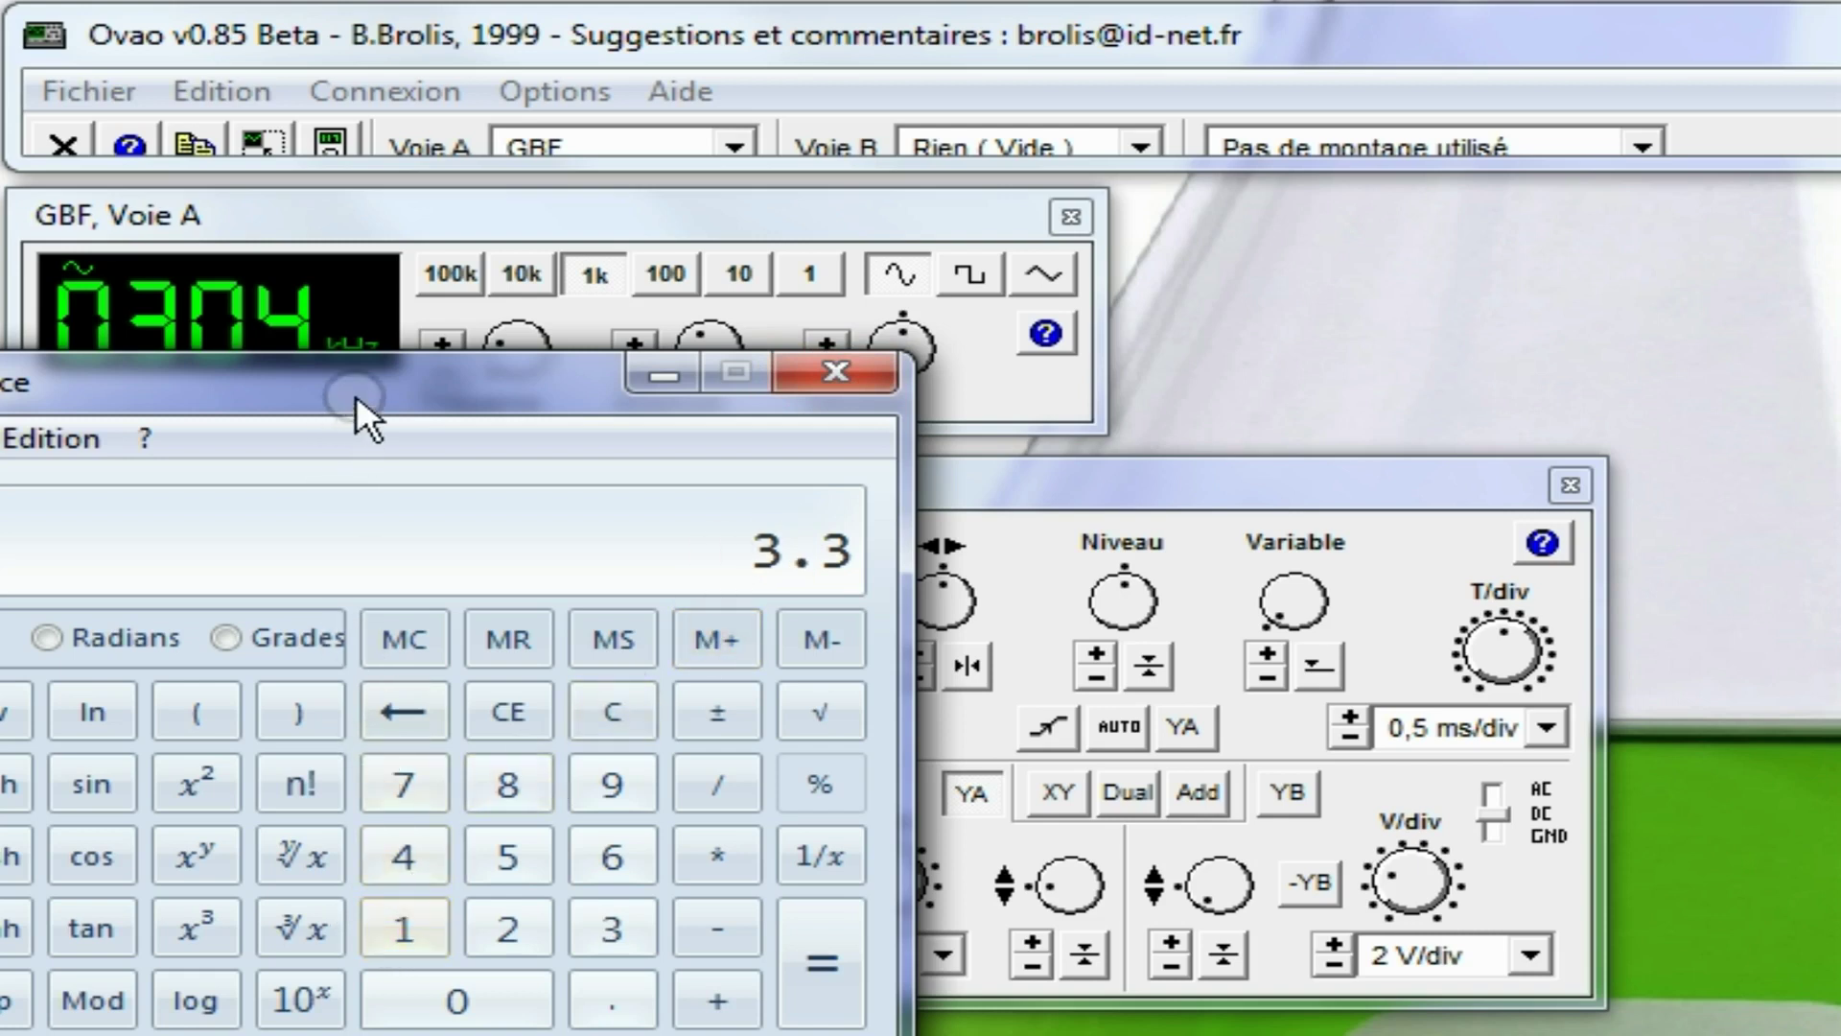
drag(357, 395, 479, 431)
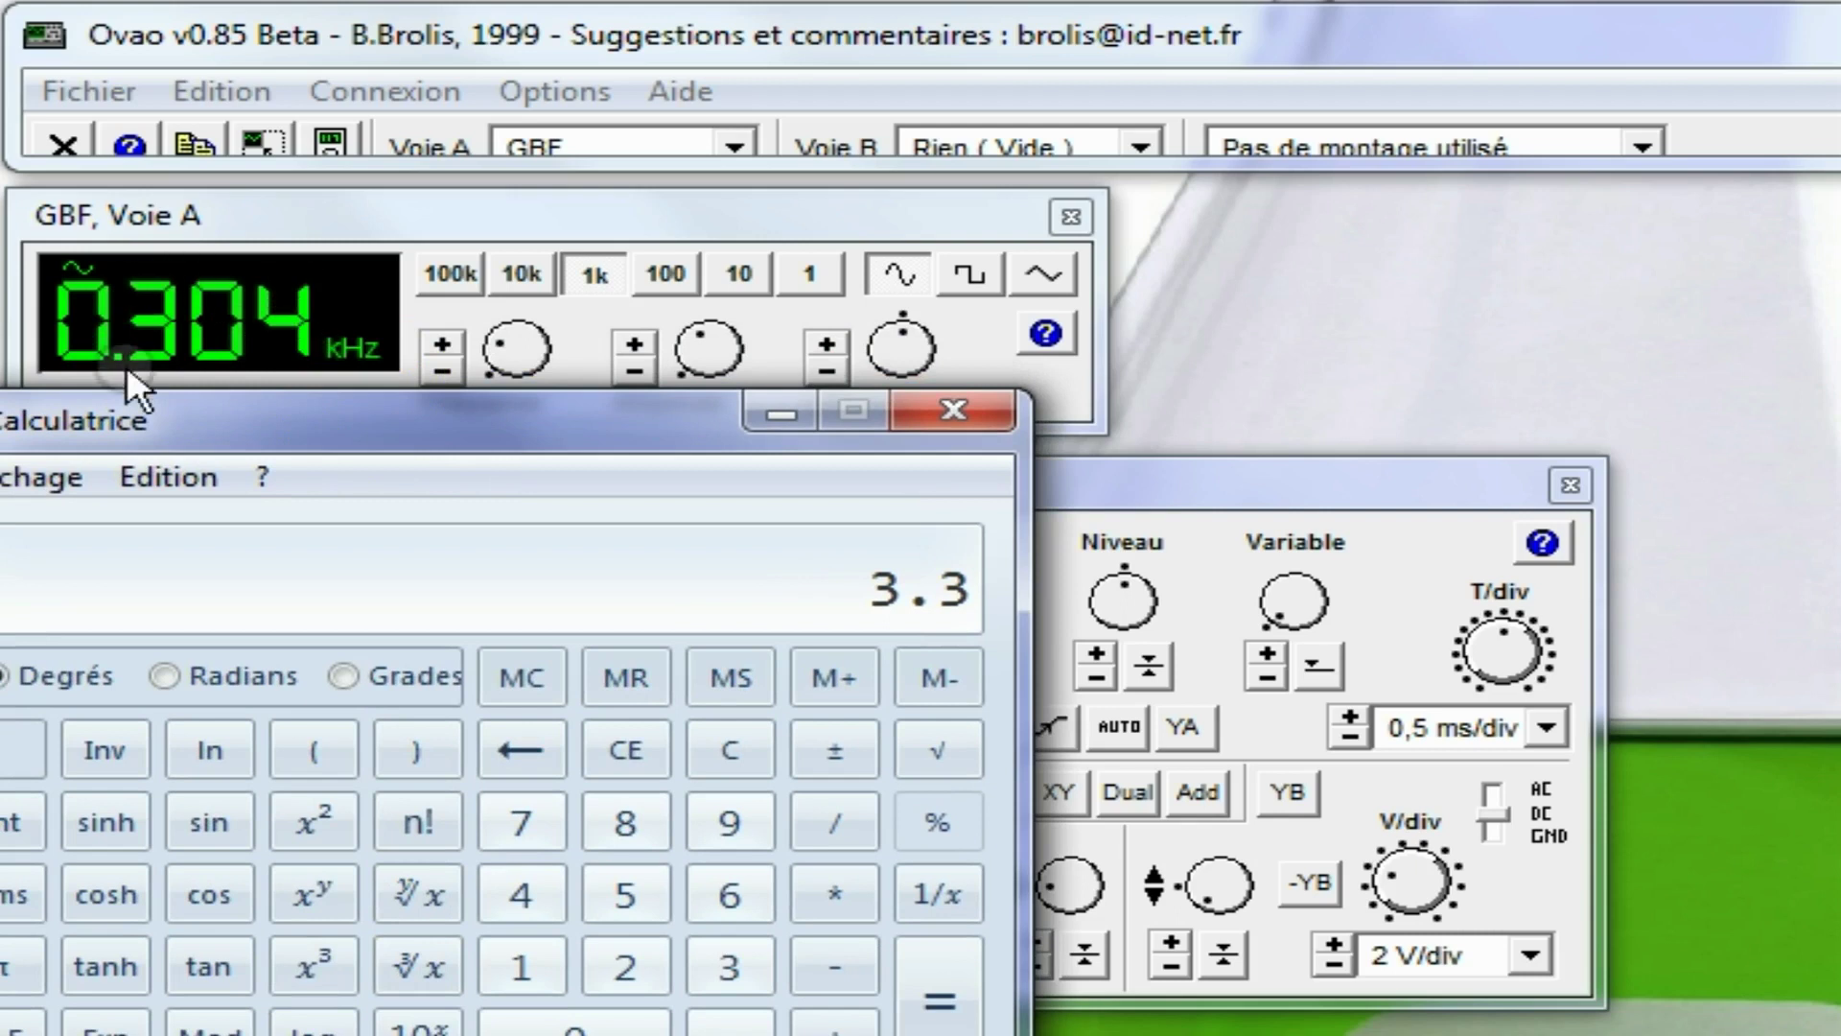
Divide 1 by 0.0033 in the calculator to get the signal's frequency, compare it with the GBF display, and close the calculator
click(522, 974)
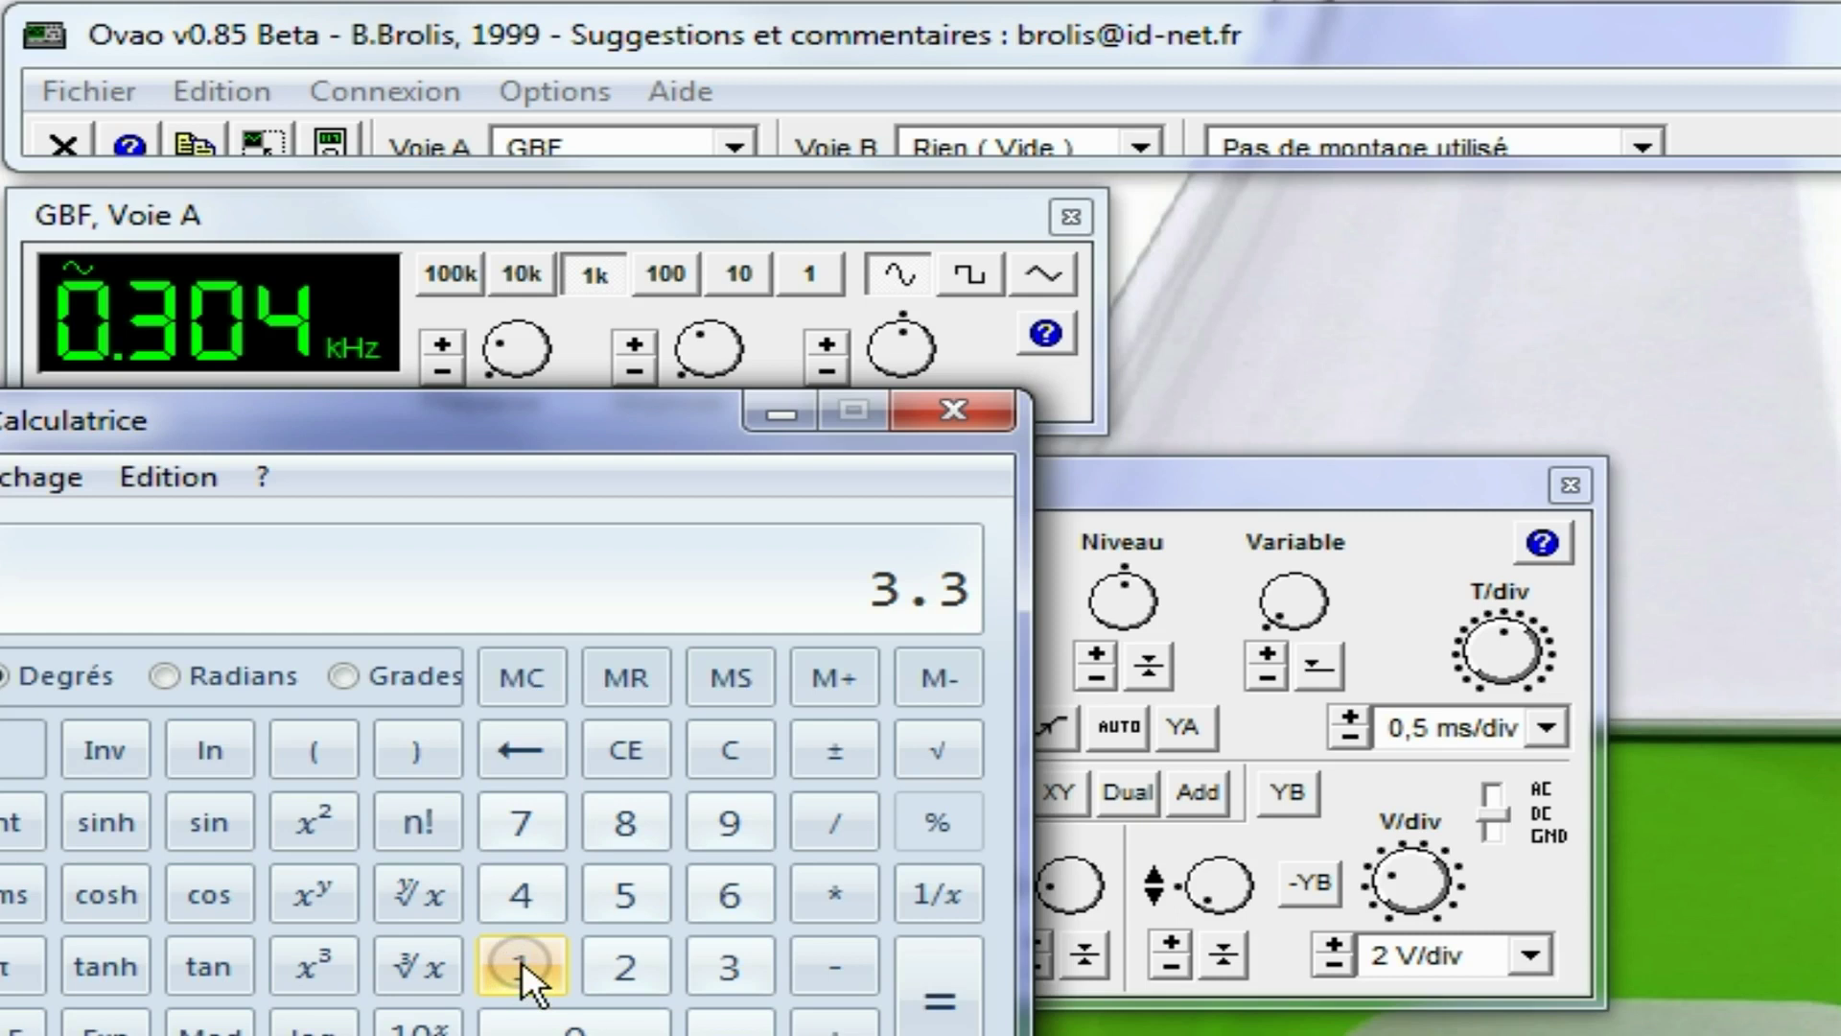
click(522, 958)
click(829, 824)
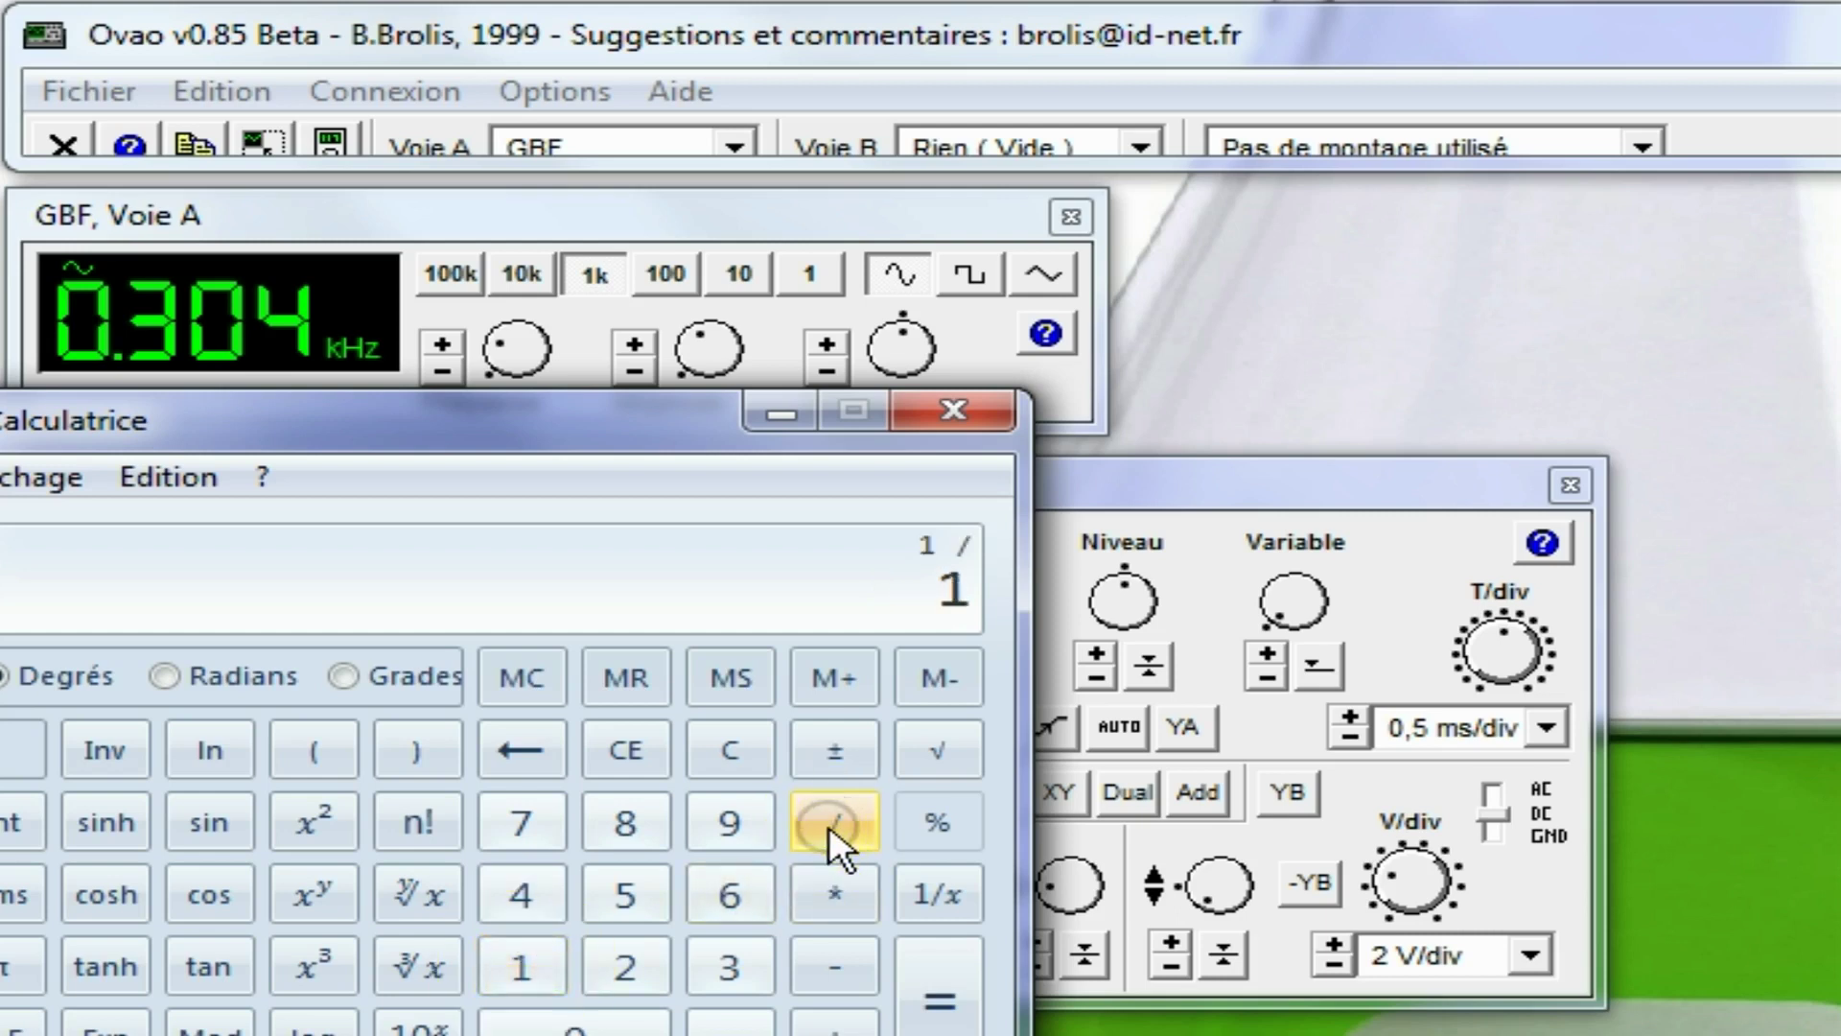
click(597, 1025)
click(730, 1022)
click(615, 1024)
click(613, 1025)
click(715, 962)
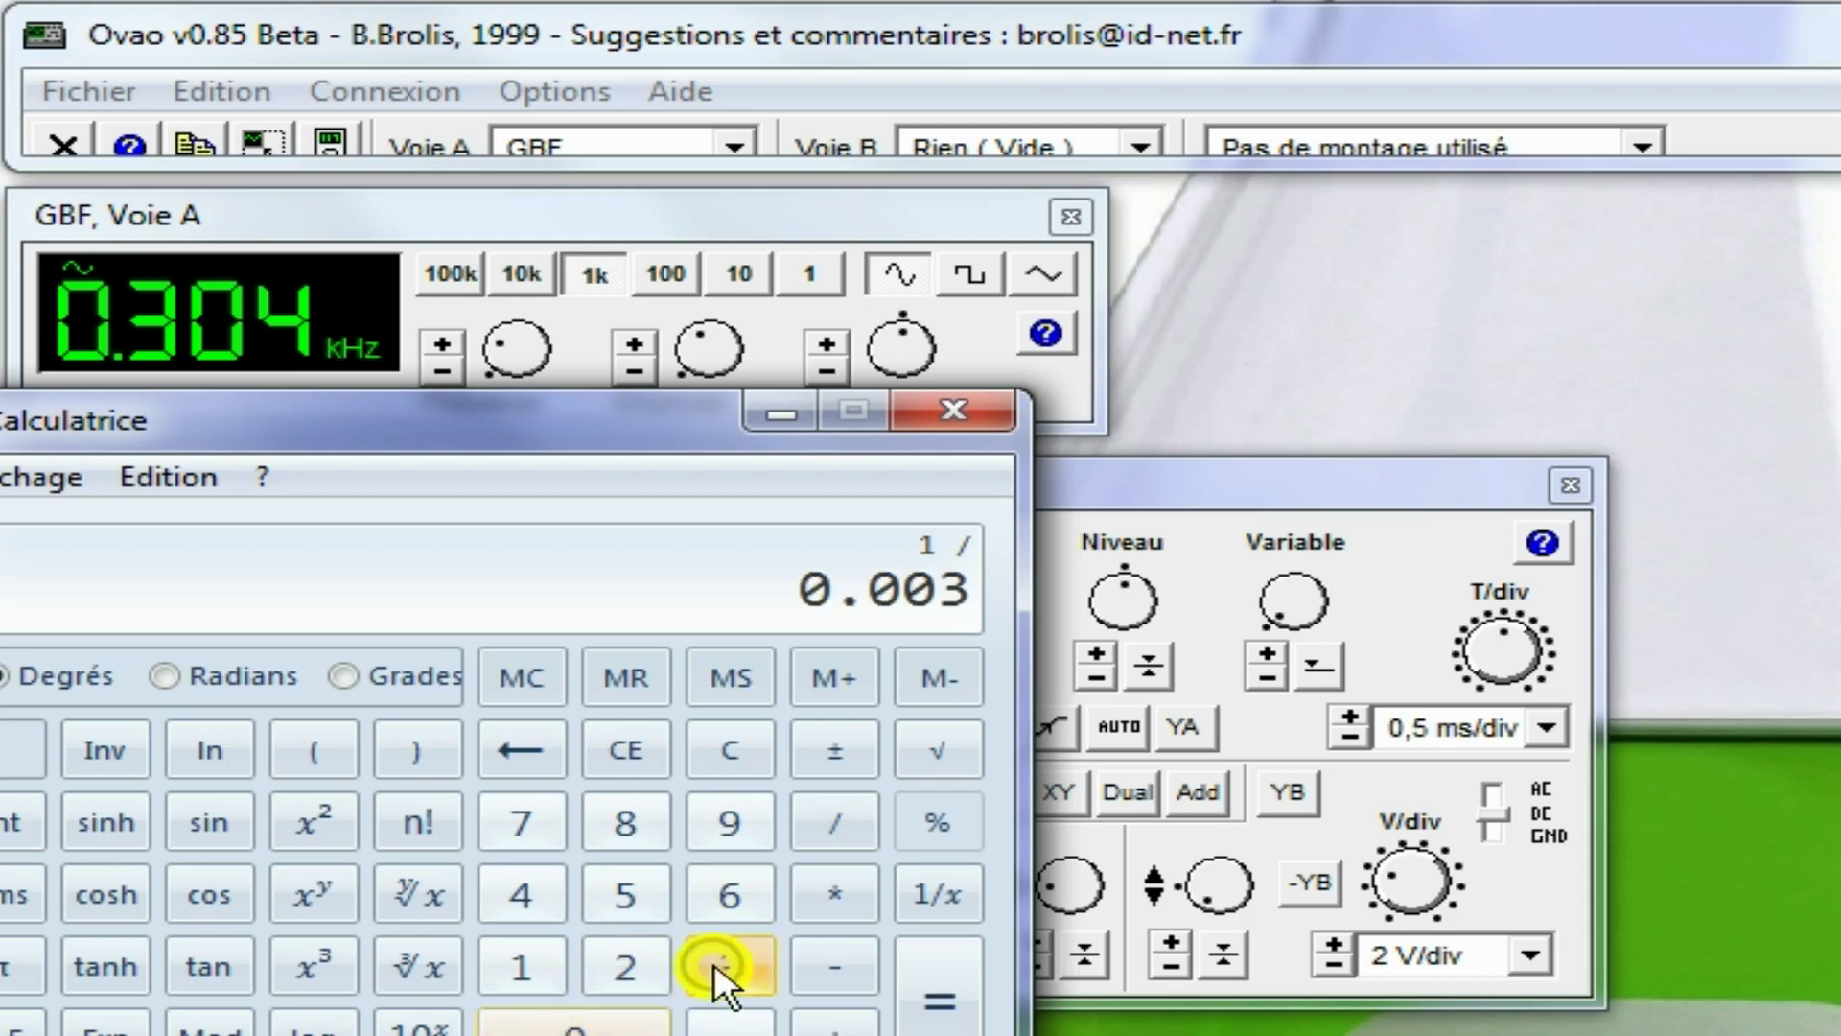
click(715, 963)
click(928, 1000)
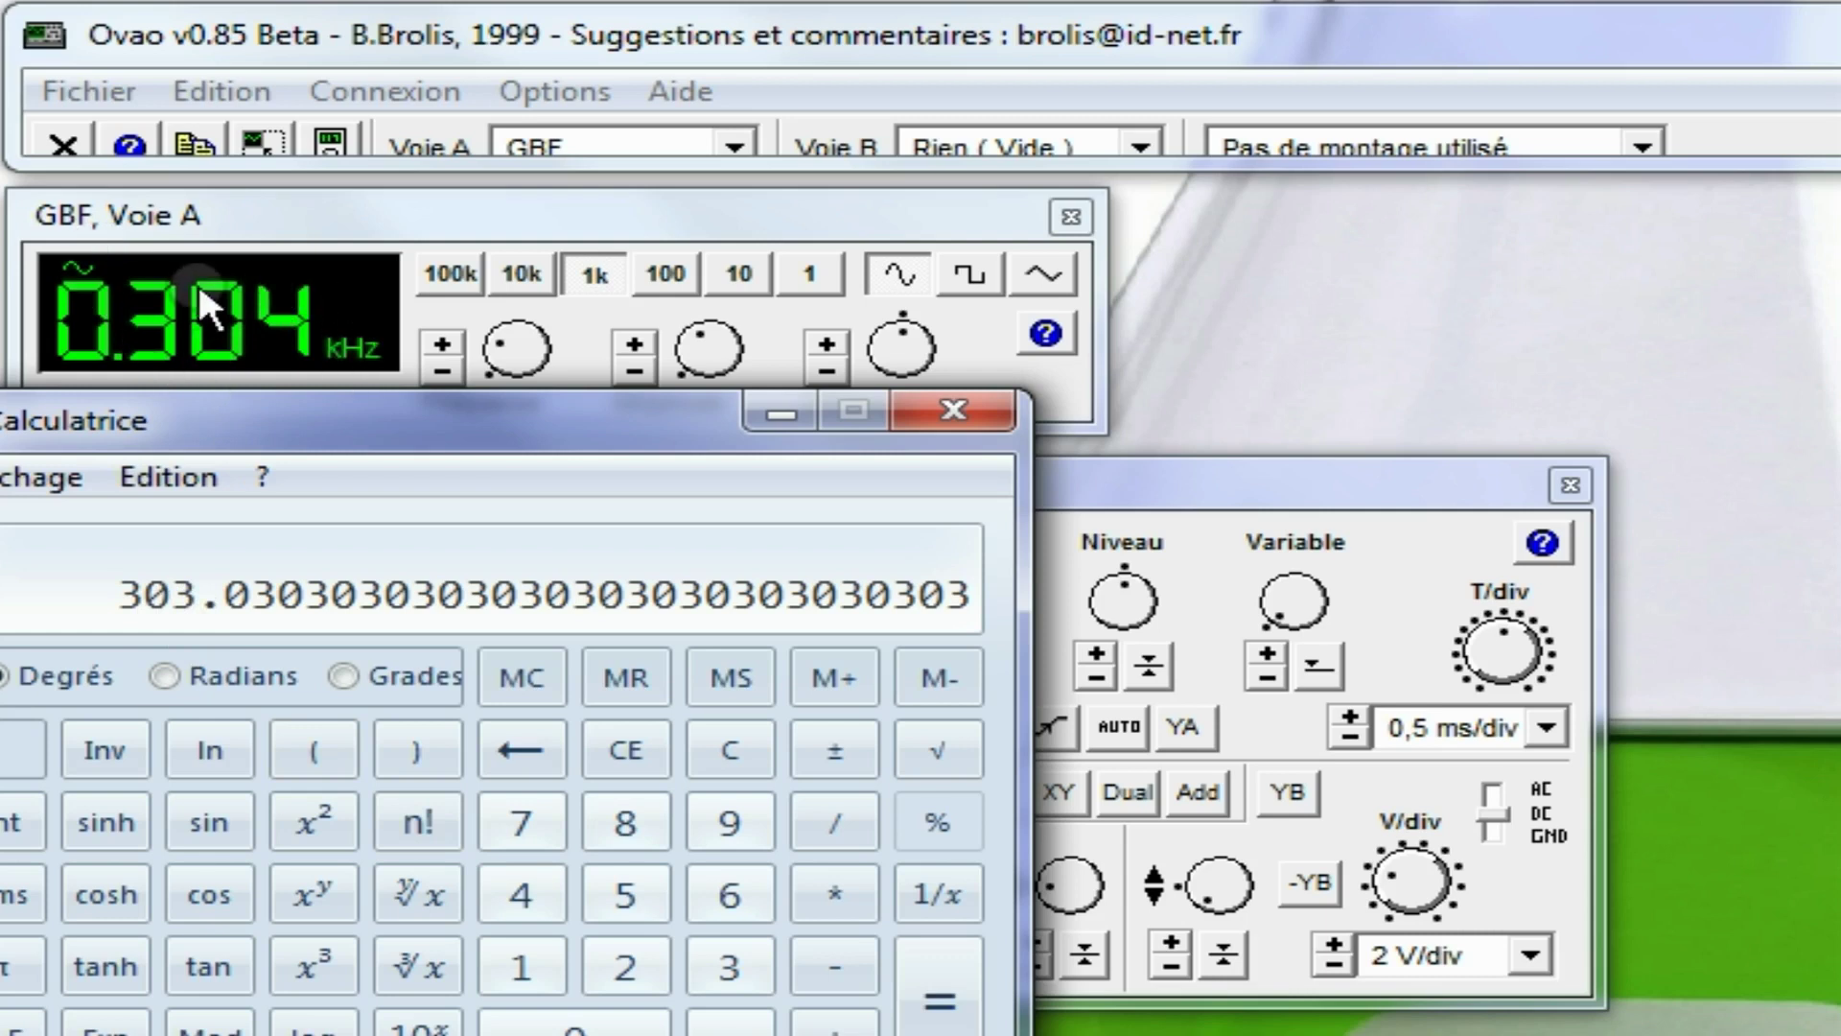
drag(273, 410, 479, 410)
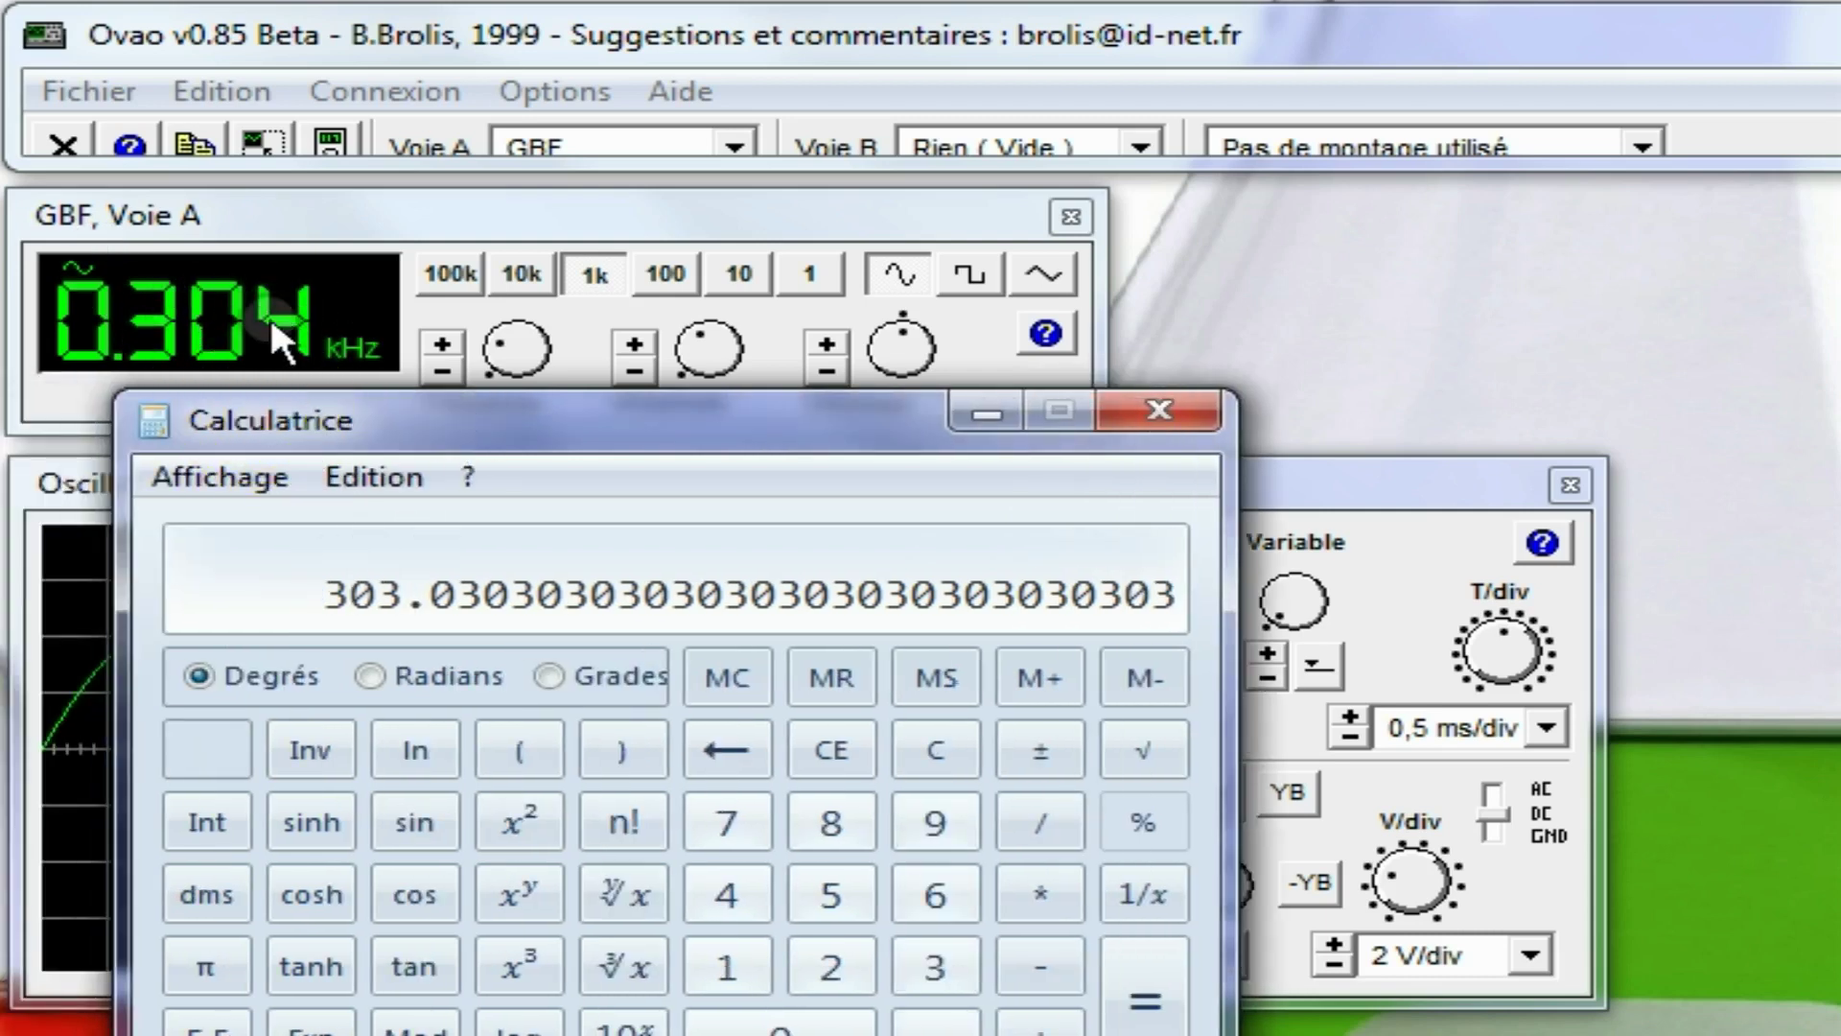
click(1143, 409)
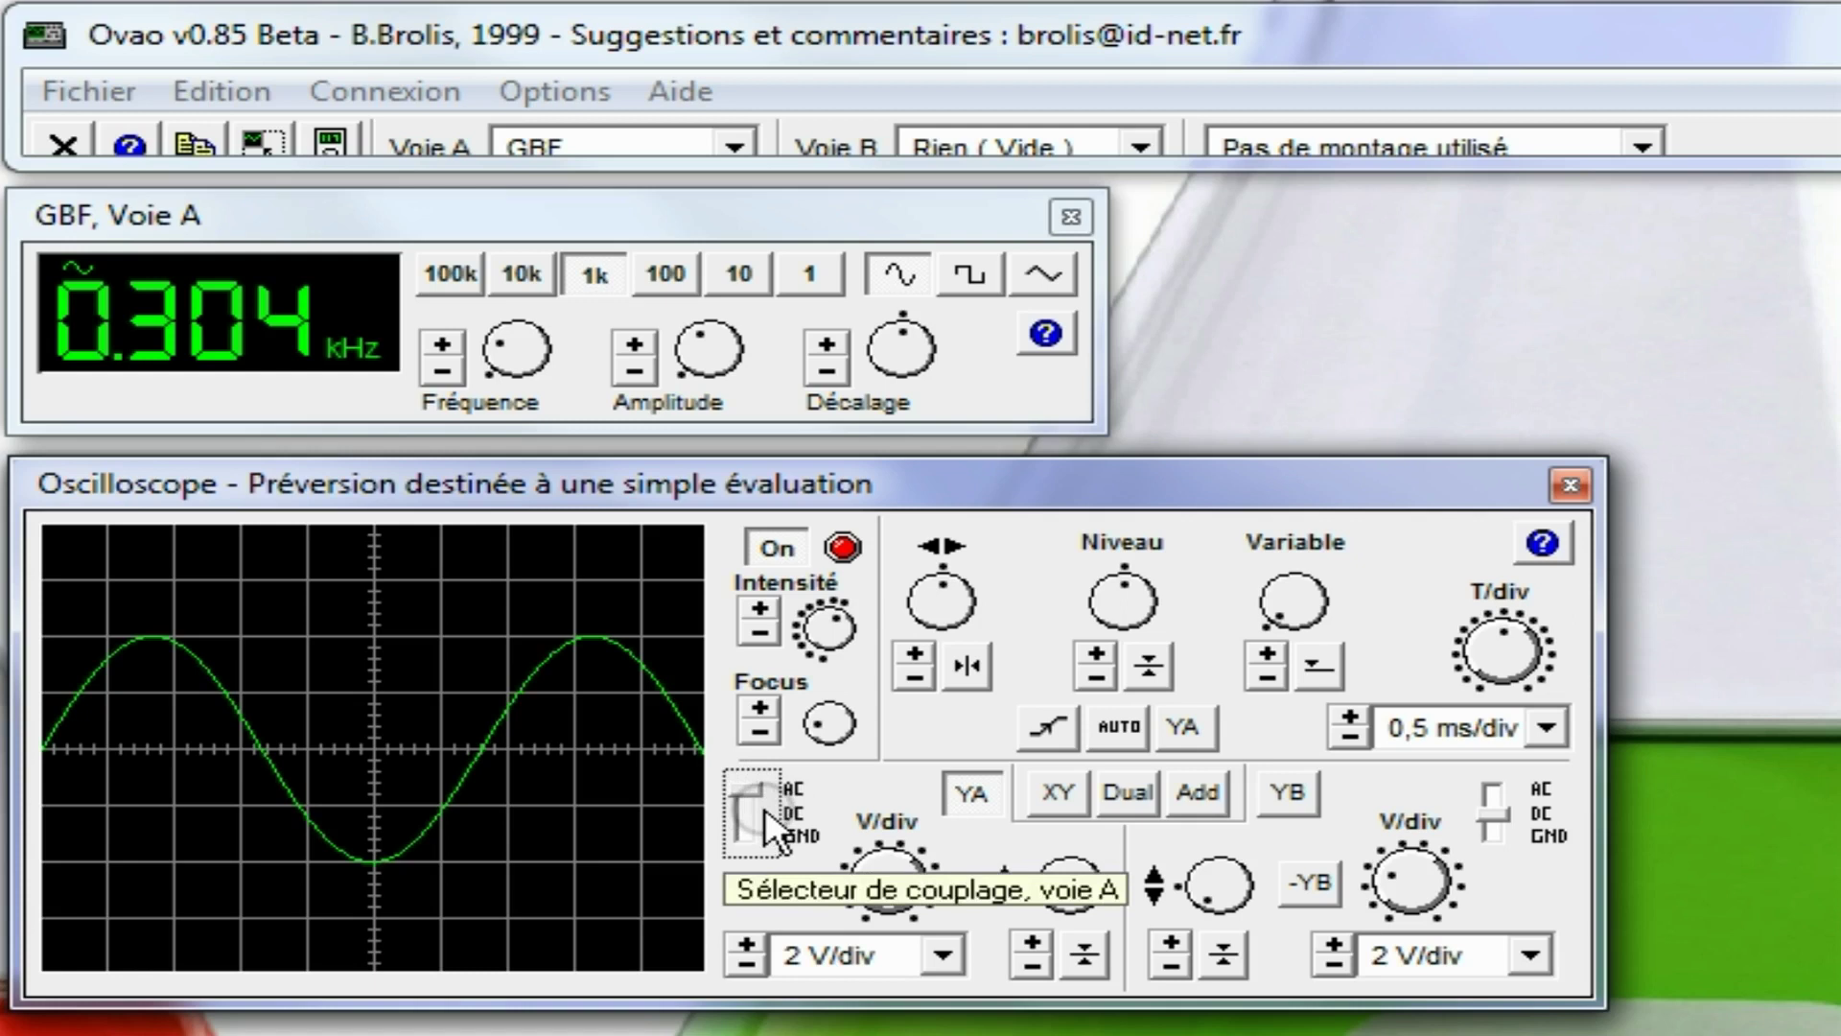
Switch channel A's coupling to DC and back to AC, and open channel A's V/div choices
click(790, 813)
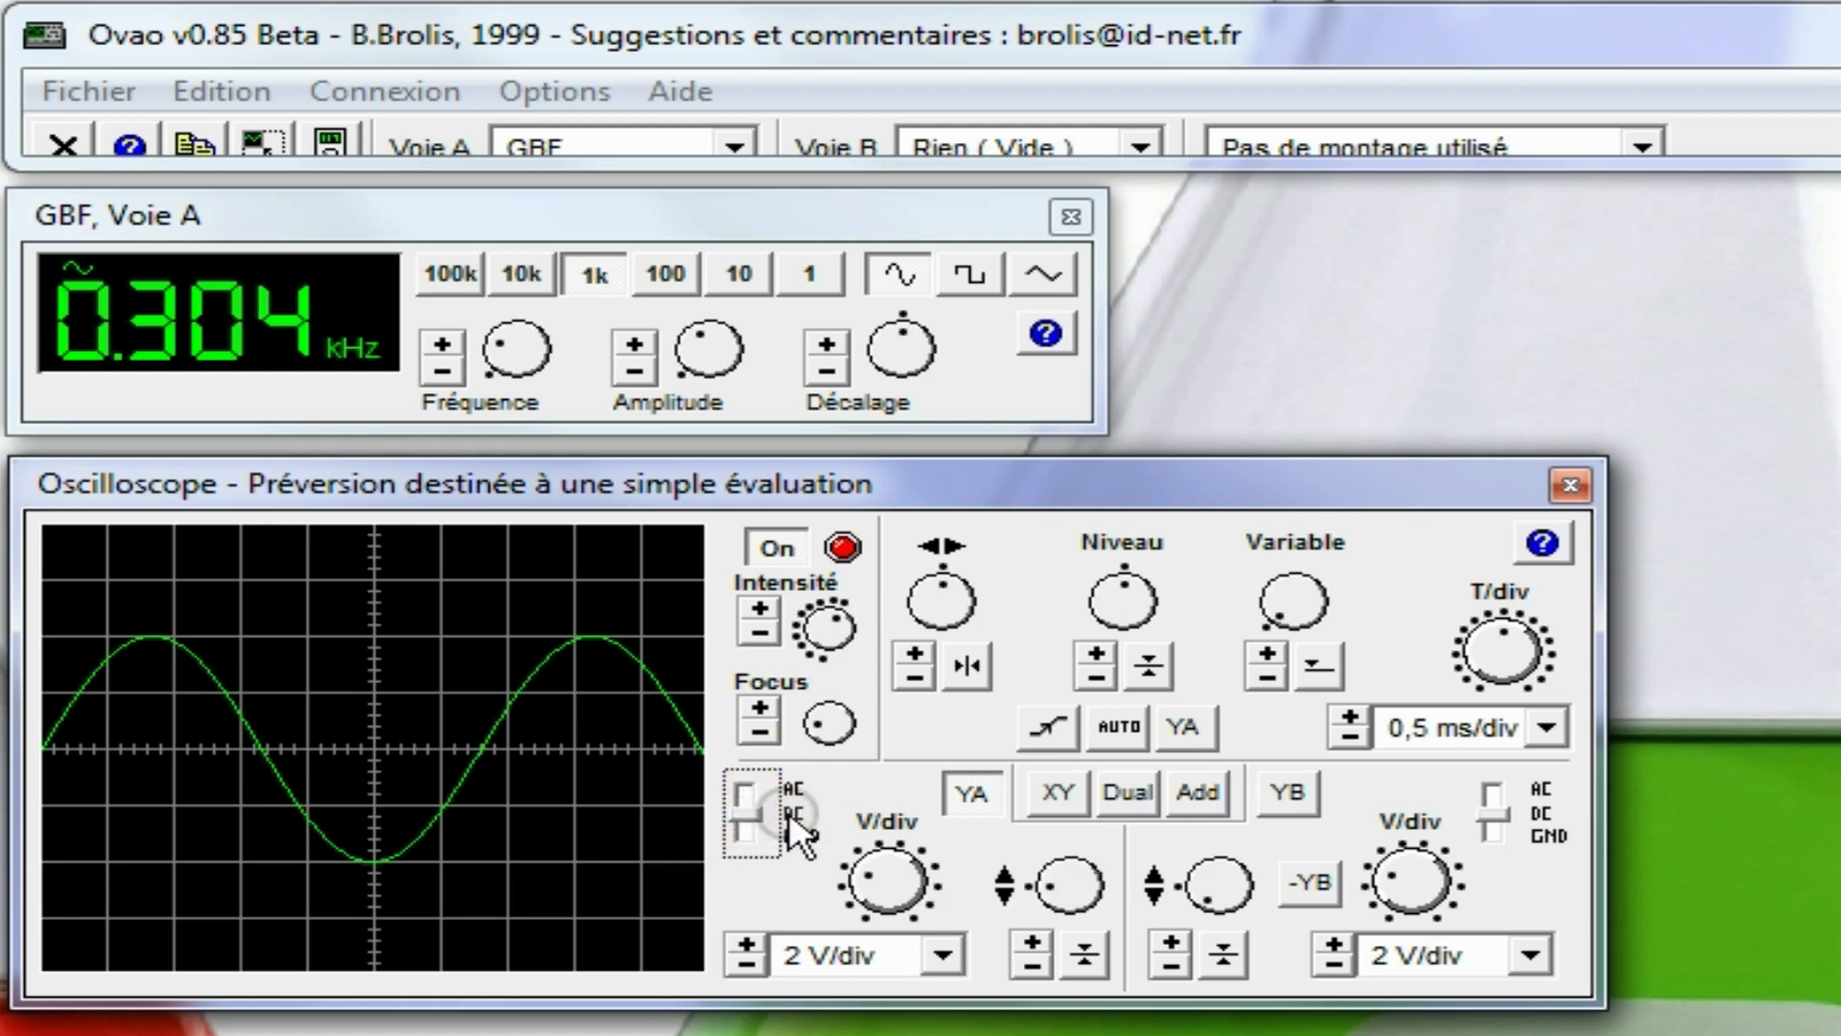
click(747, 792)
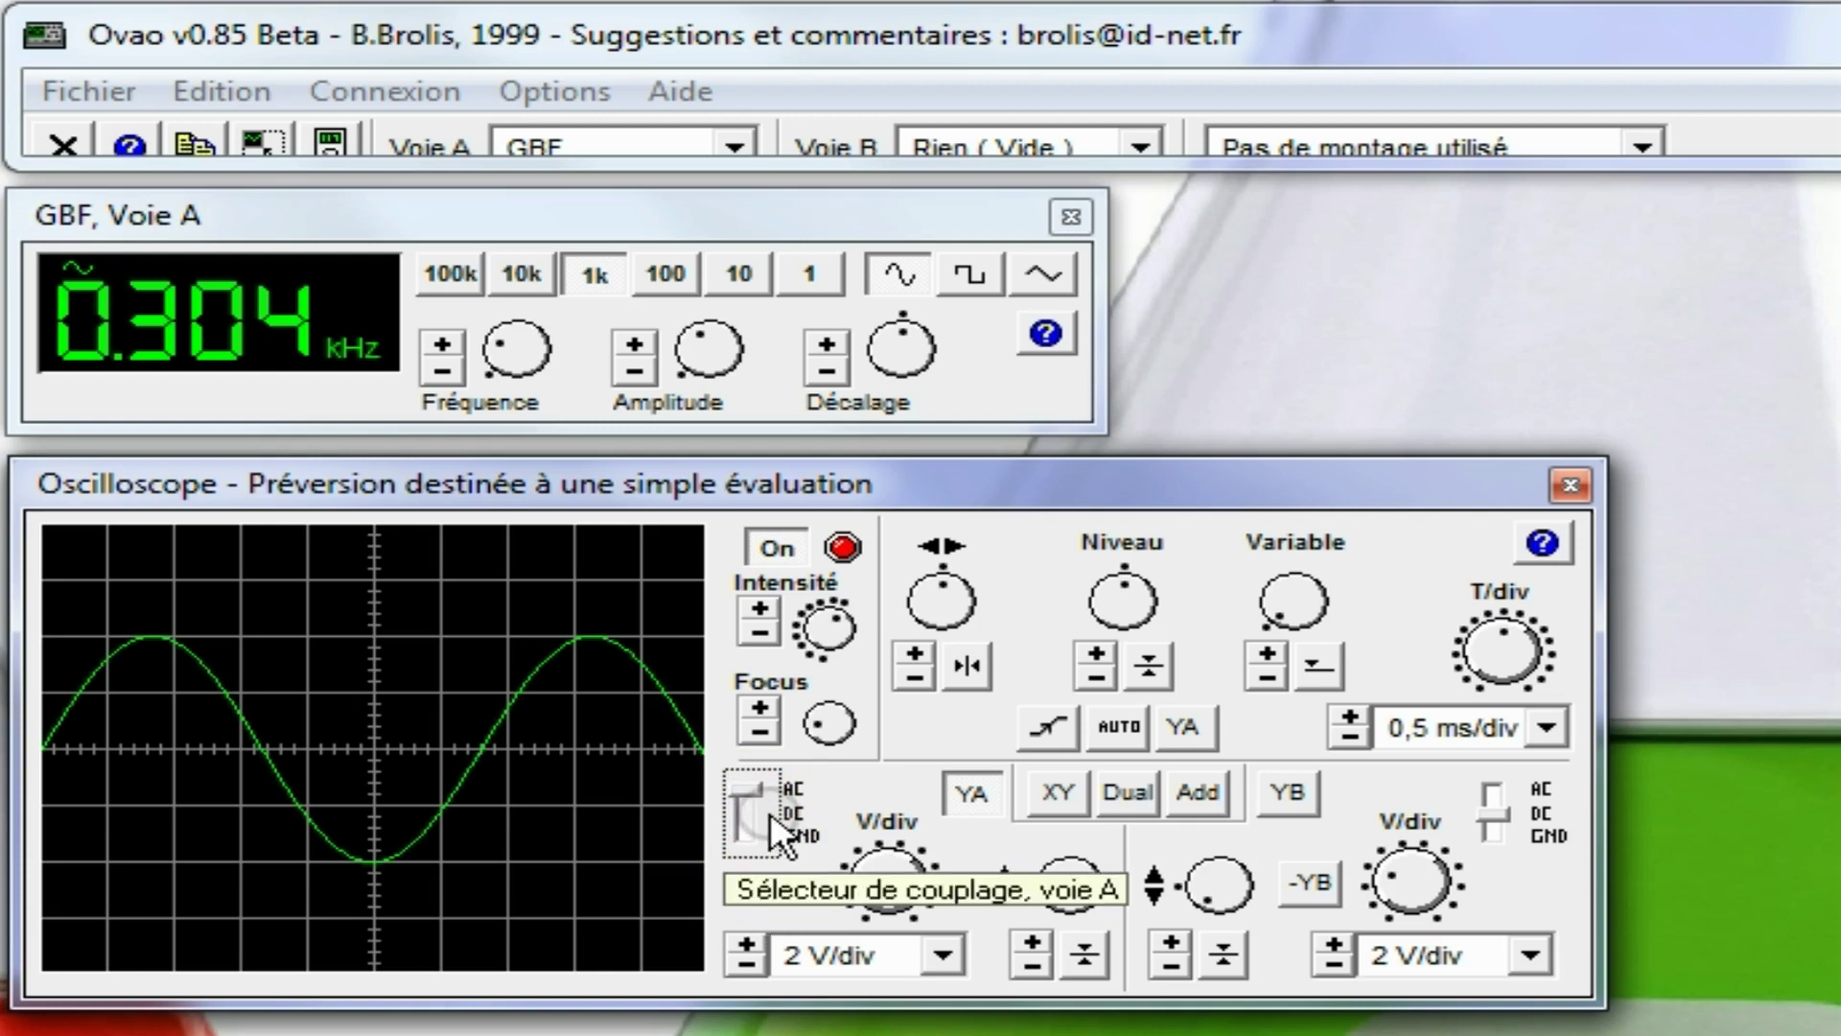
click(945, 949)
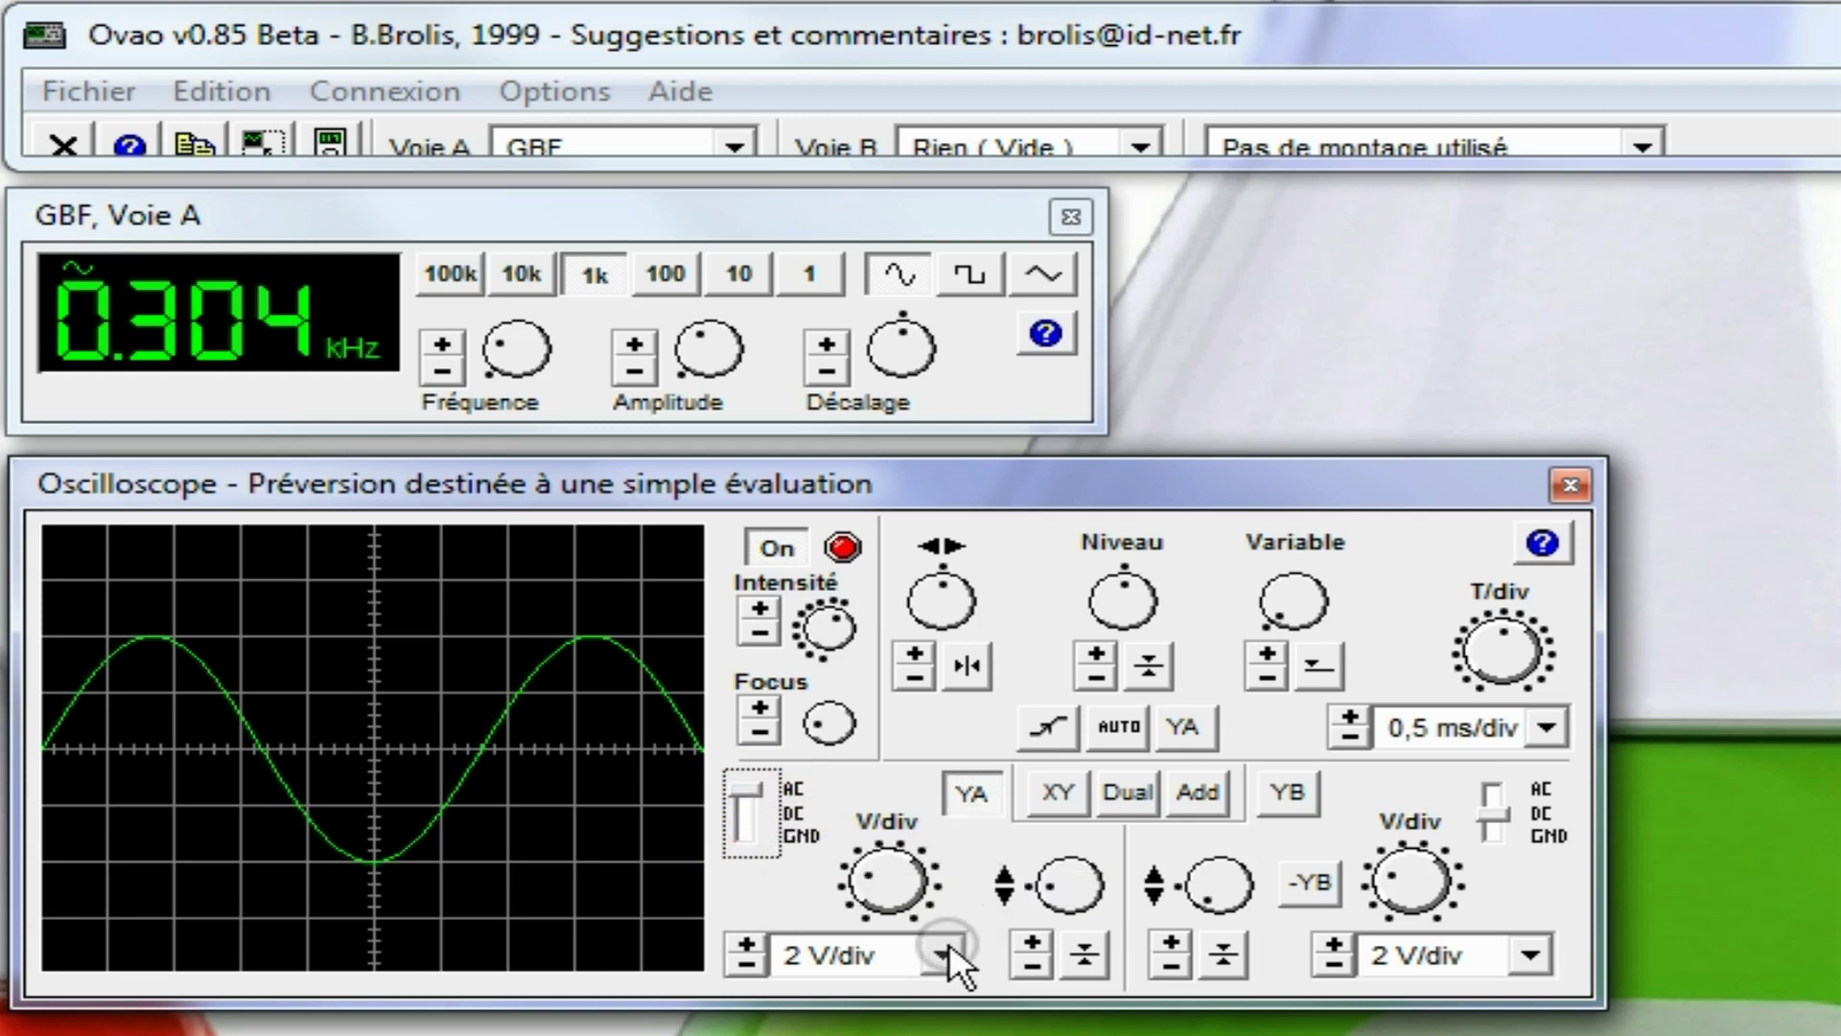